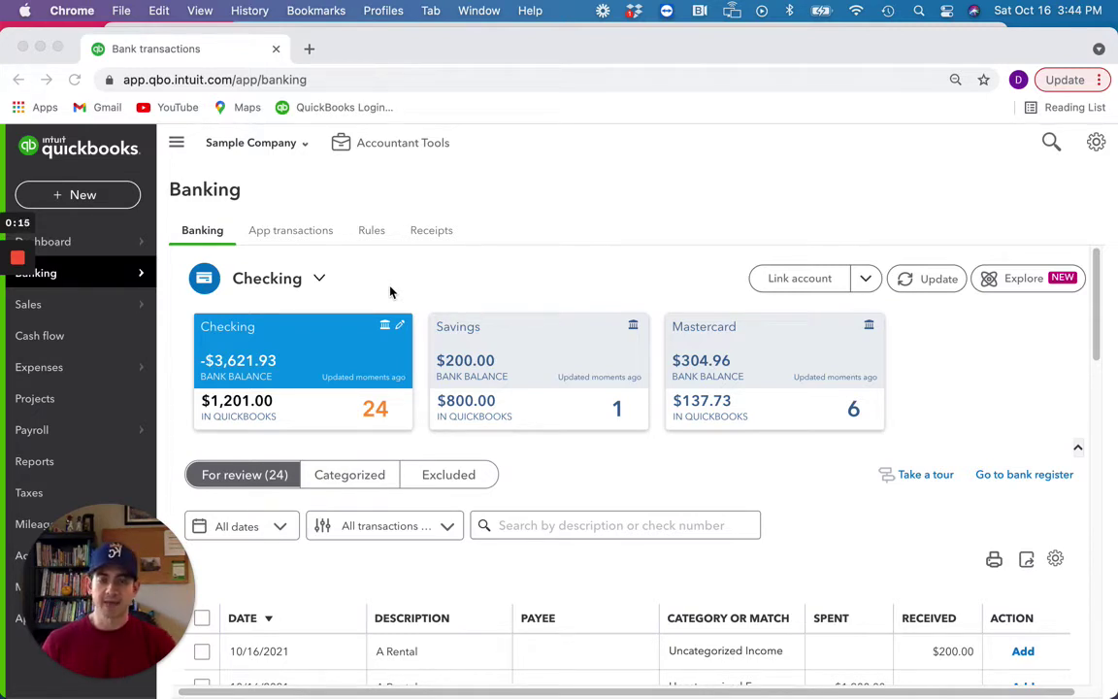
# - Add the 10/16/2021 A Rental $1,200.00 uncategorized expense from the Checking review list
pyautogui.hscroll(1, 384, 309)
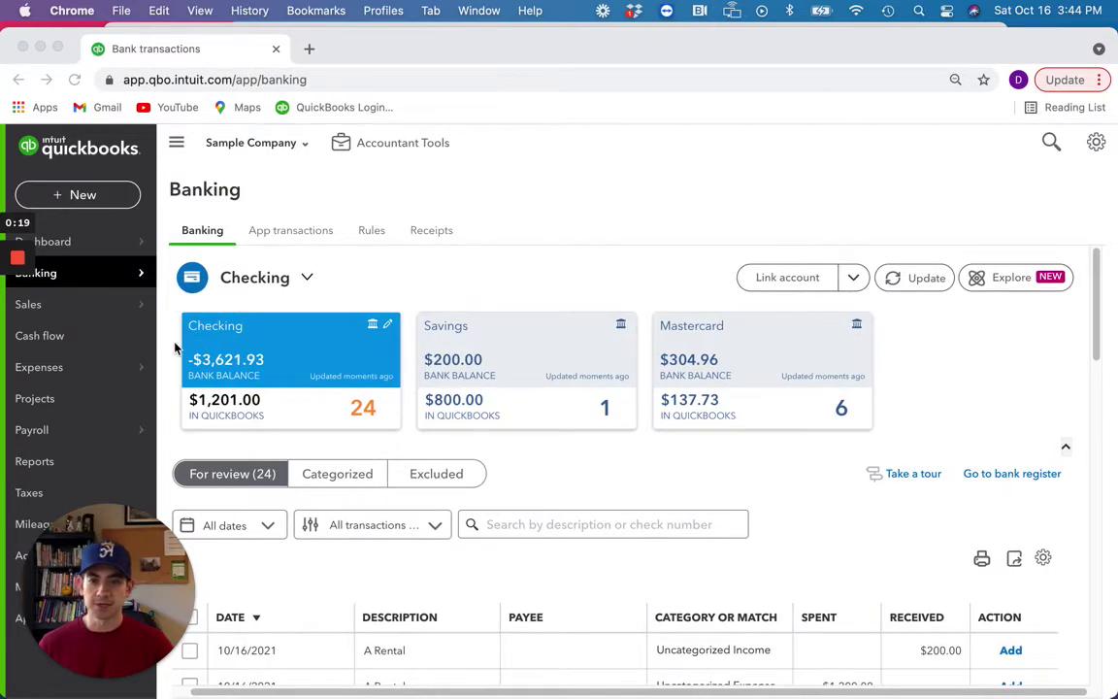
pyautogui.click(202, 321)
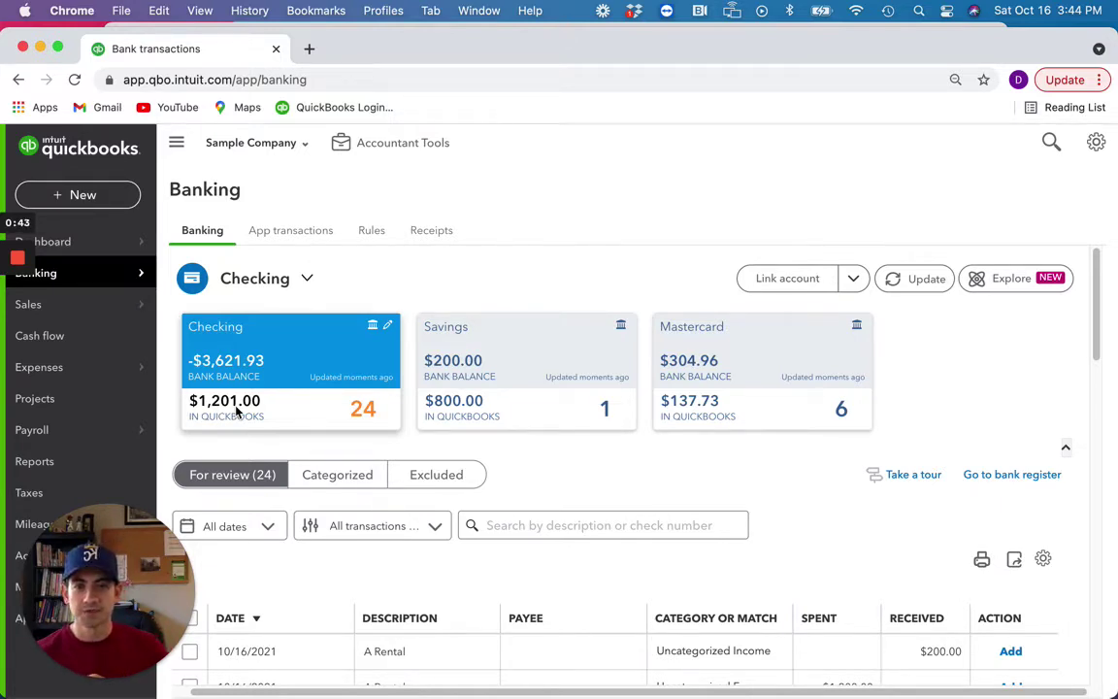
pyautogui.scroll(-3, 236, 412)
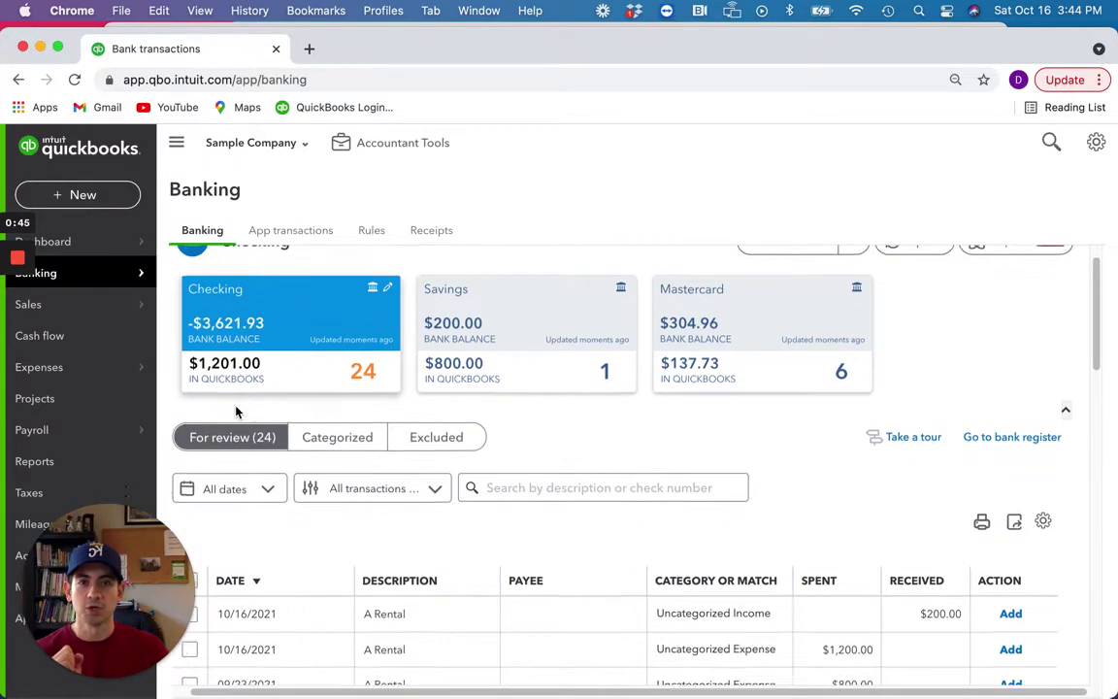
pyautogui.scroll(2, 323, 393)
pyautogui.scroll(-1, 327, 381)
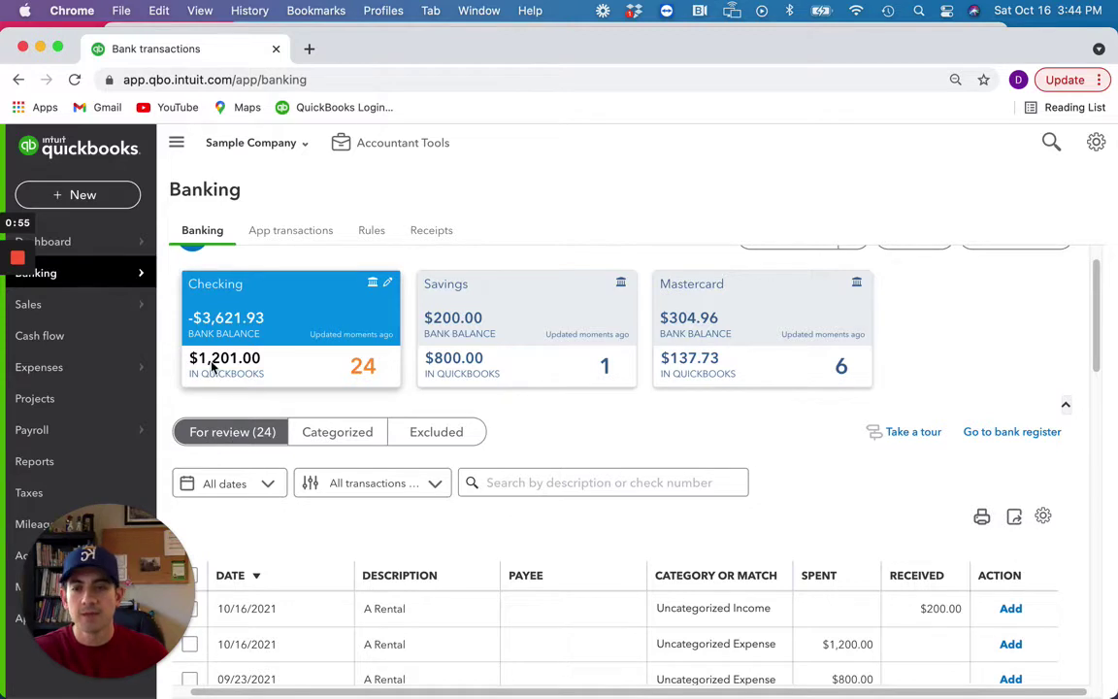
pyautogui.hscroll(-1, 277, 374)
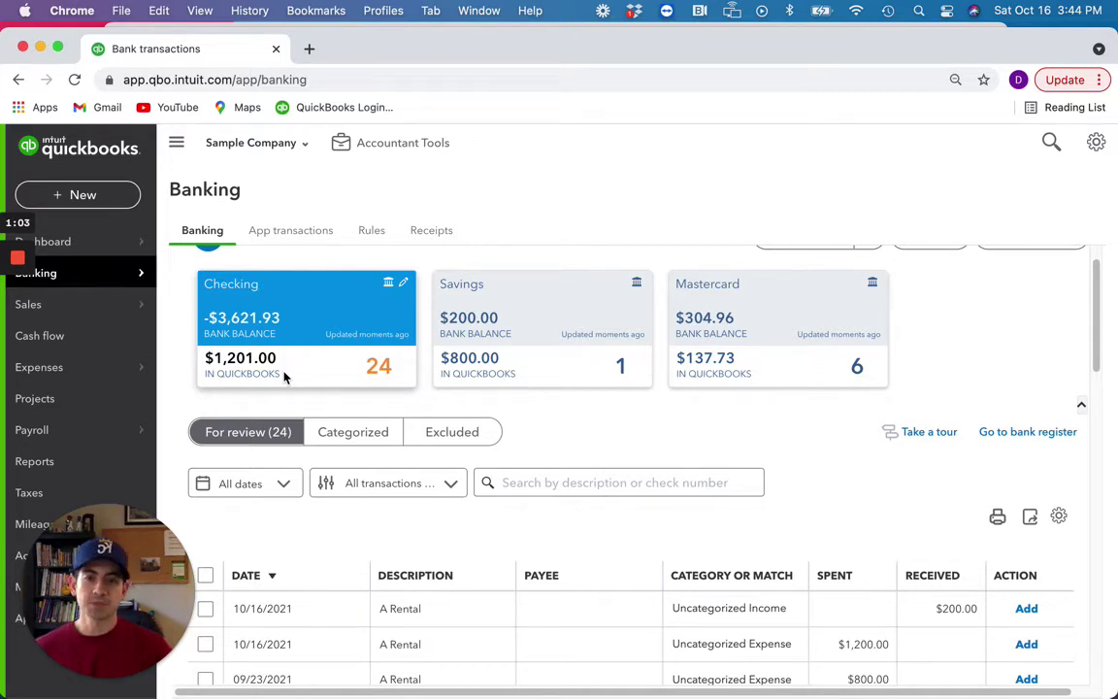
pyautogui.hscroll(1, 377, 373)
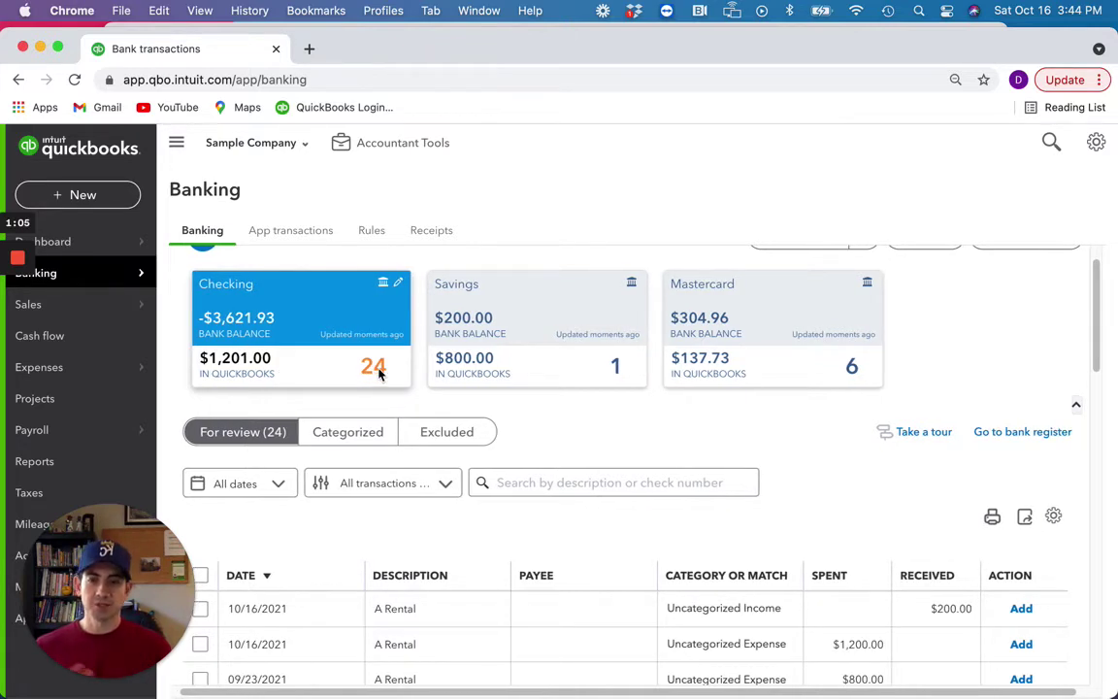
pyautogui.scroll(1, 393, 408)
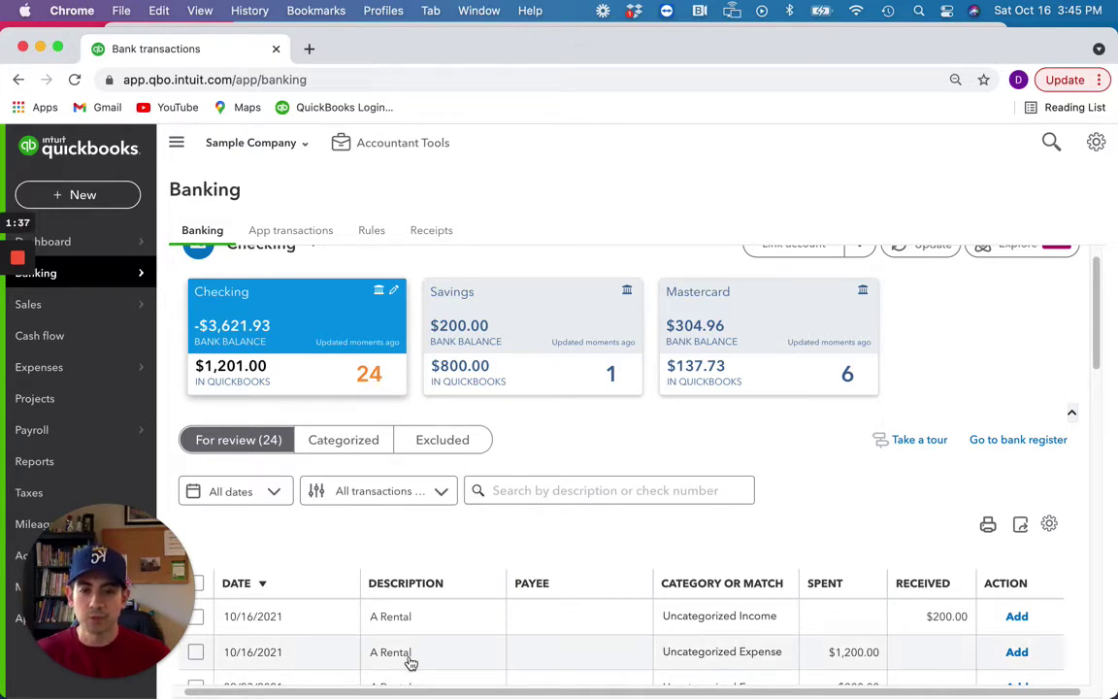
pyautogui.scroll(-3, 512, 641)
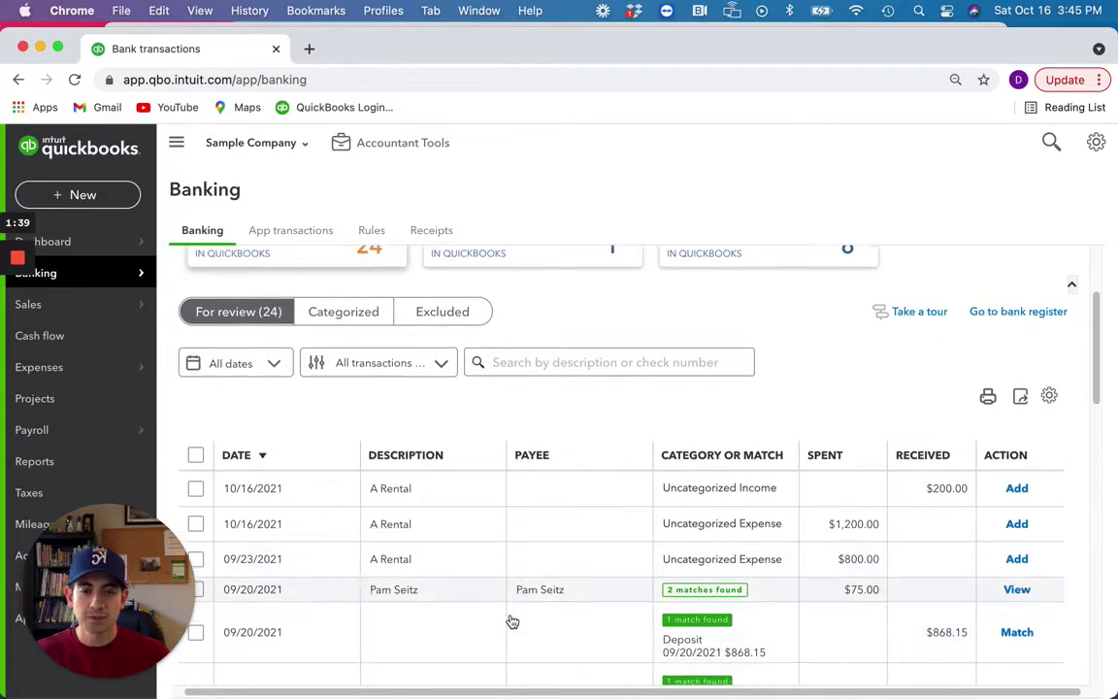
pyautogui.scroll(-1, 512, 621)
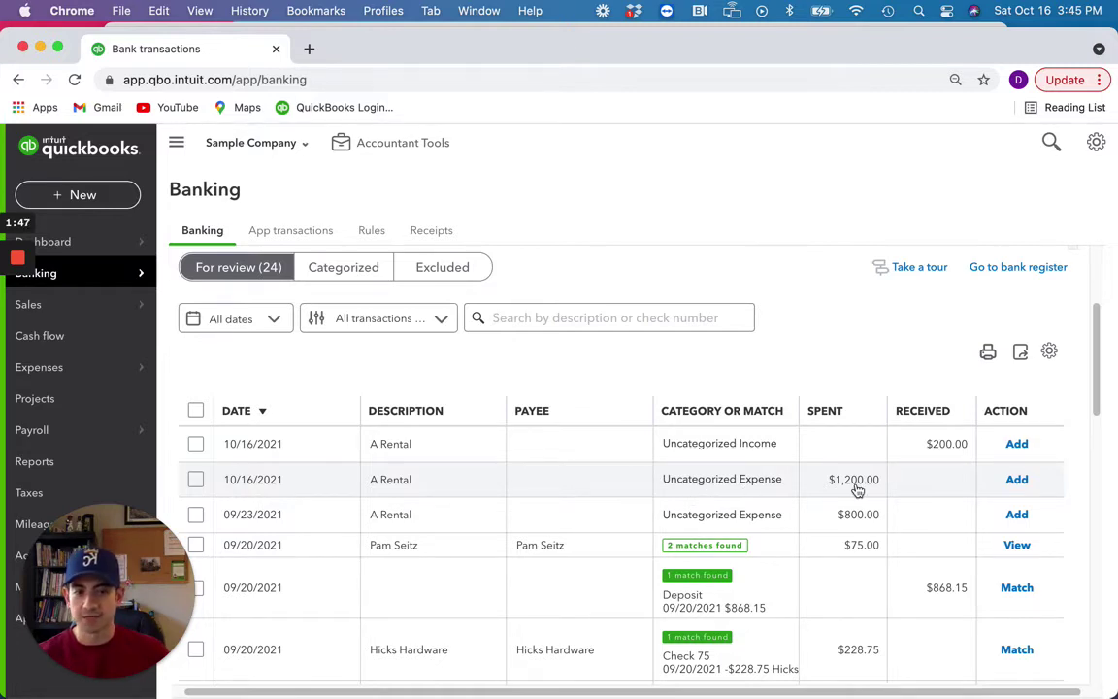
pyautogui.click(1020, 482)
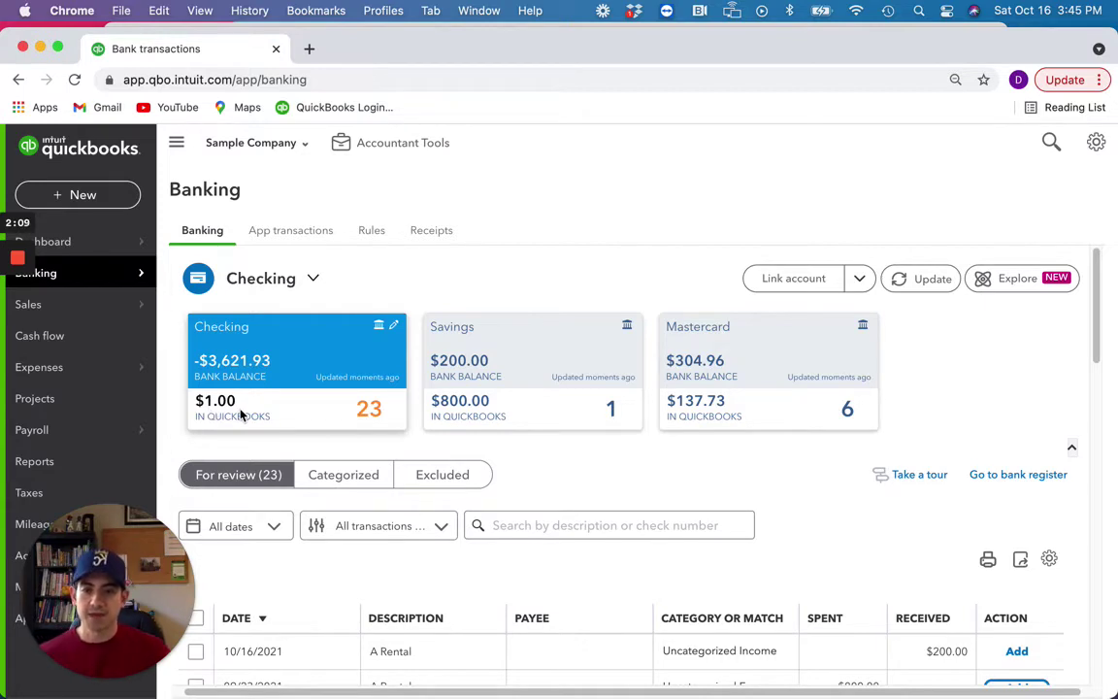
# - Scroll through the remaining 23 review items and back up to the account cards
pyautogui.scroll(-3, 588, 493)
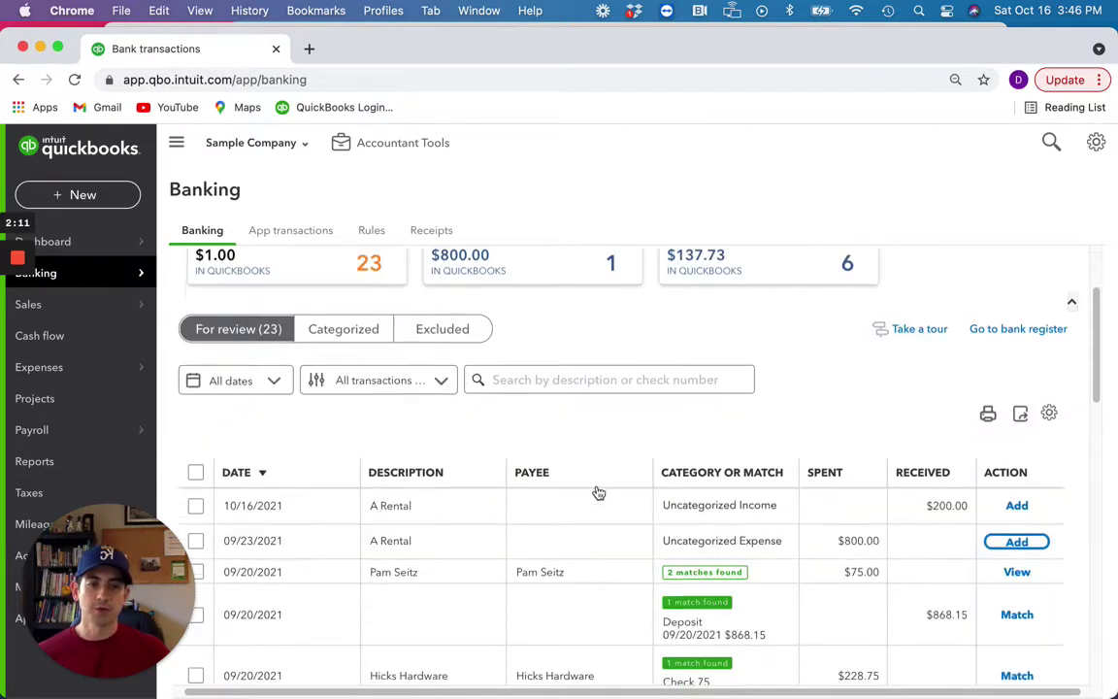
pyautogui.scroll(-1, 599, 493)
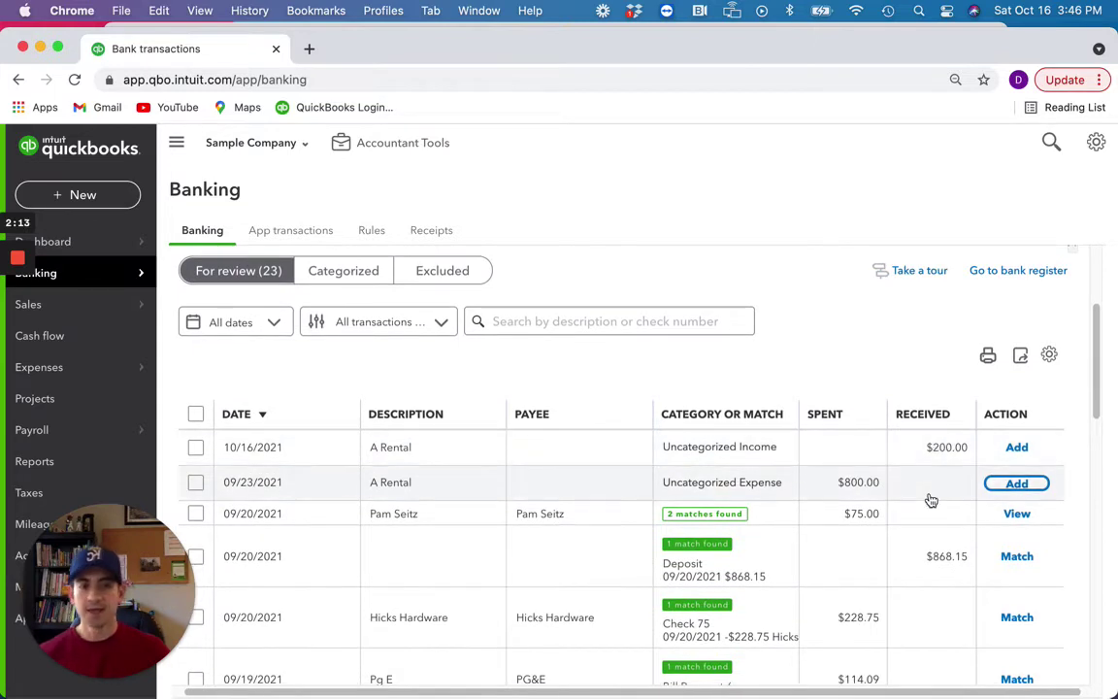
pyautogui.scroll(-1, 930, 468)
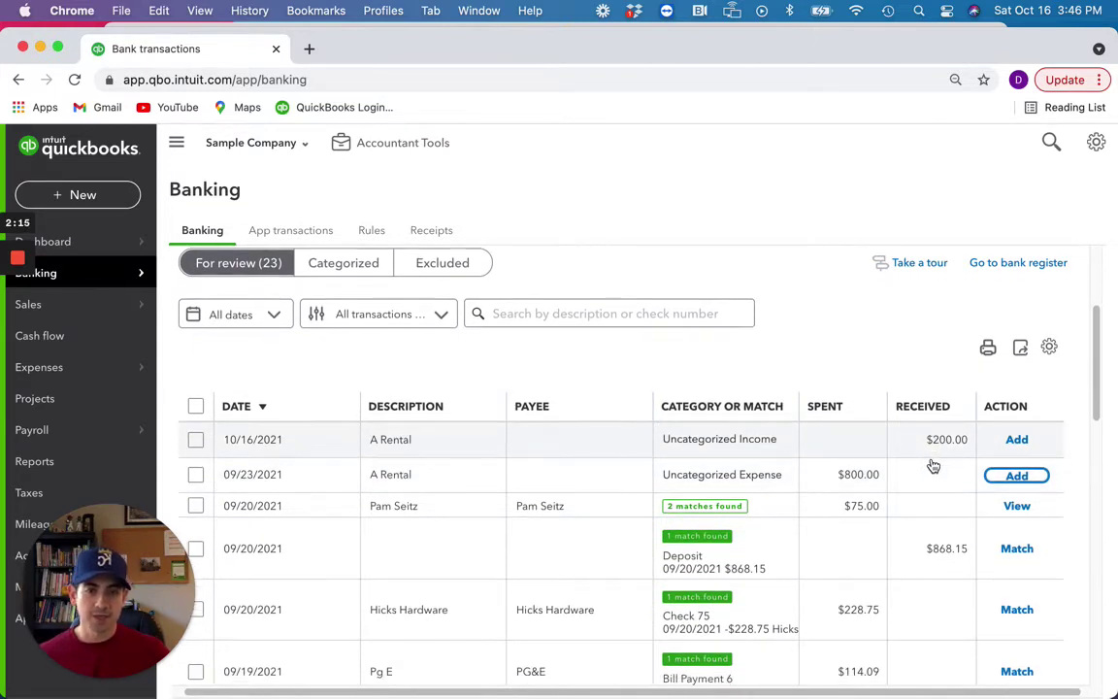
pyautogui.scroll(-1, 934, 466)
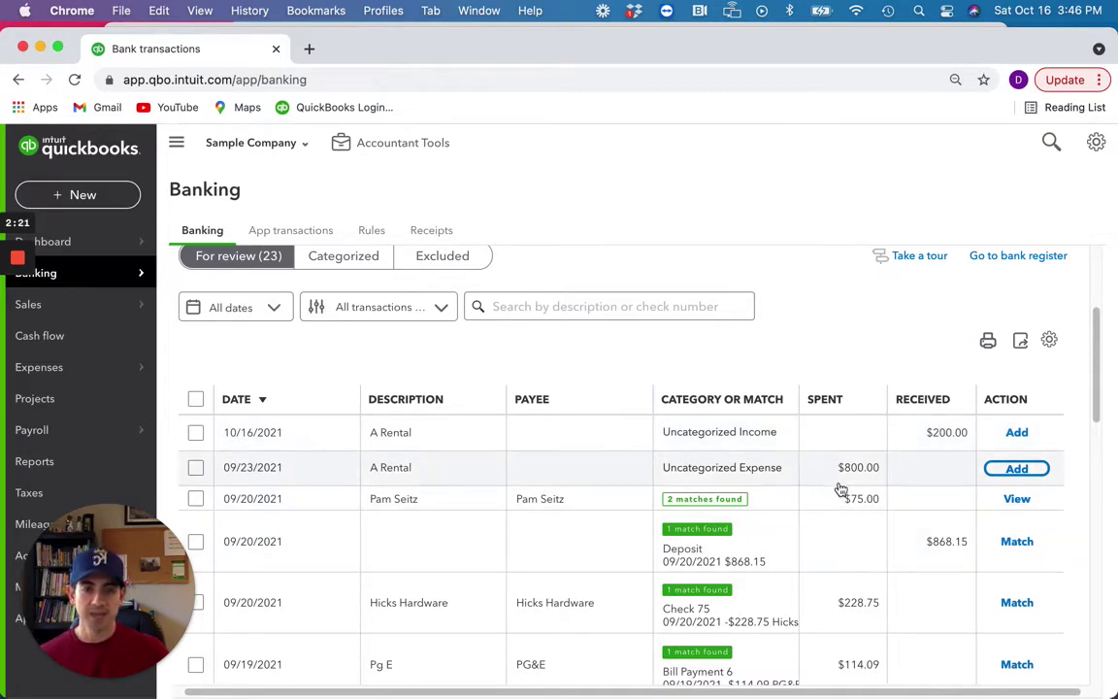
pyautogui.scroll(-3, 839, 495)
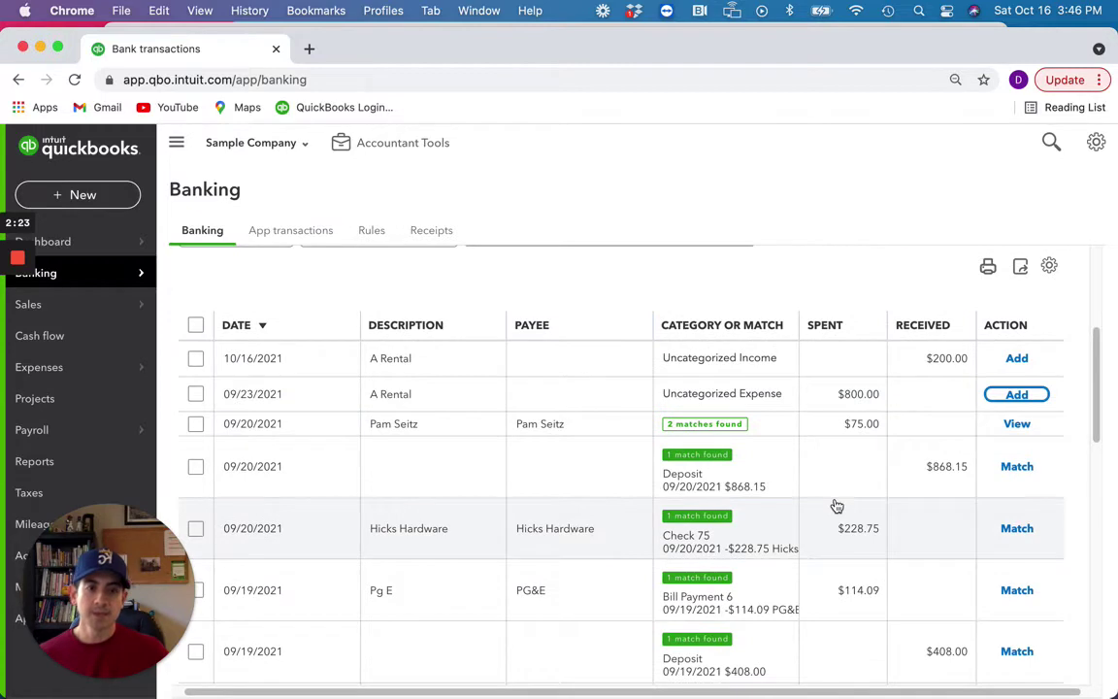
pyautogui.scroll(-1, 883, 451)
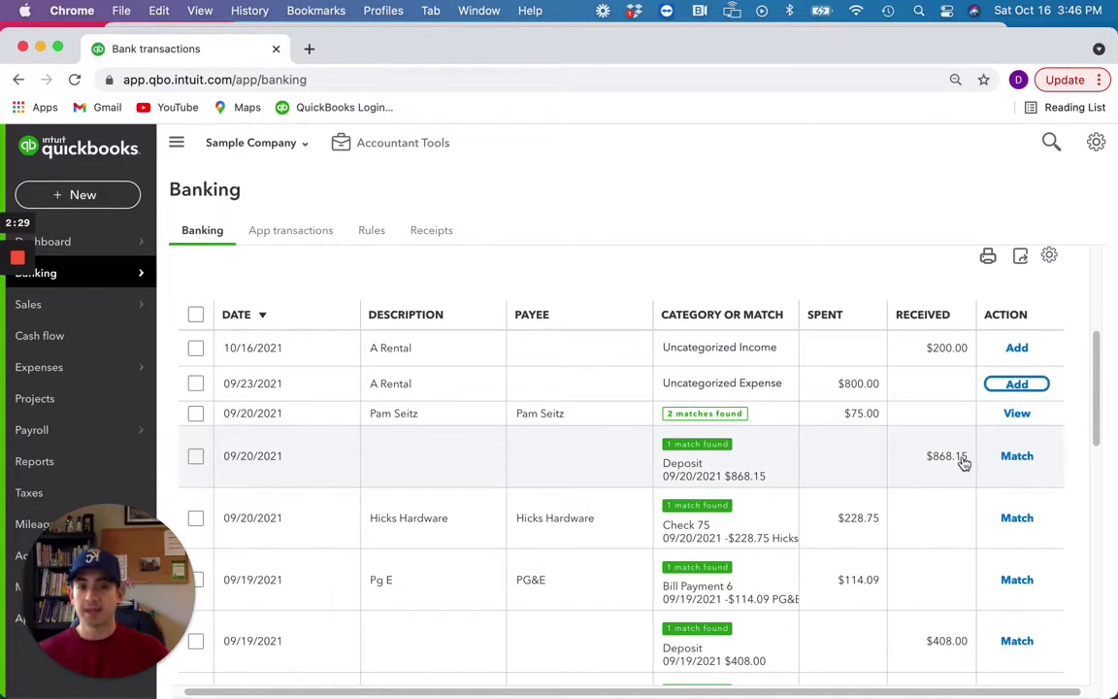
pyautogui.scroll(-1, 960, 474)
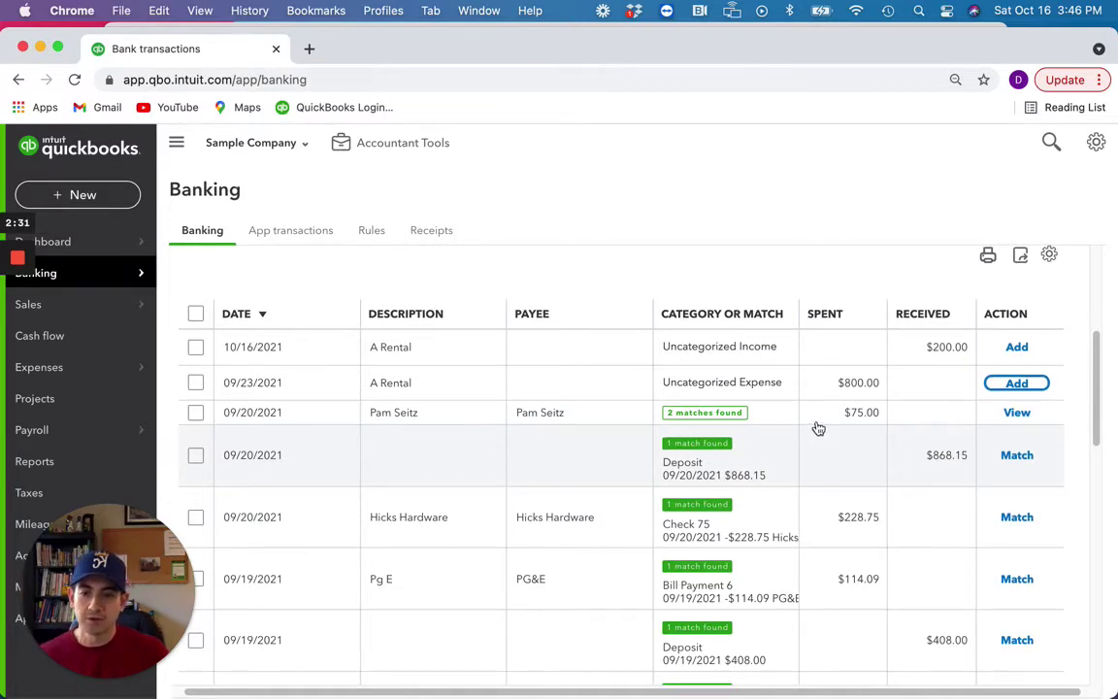
pyautogui.scroll(3, 556, 411)
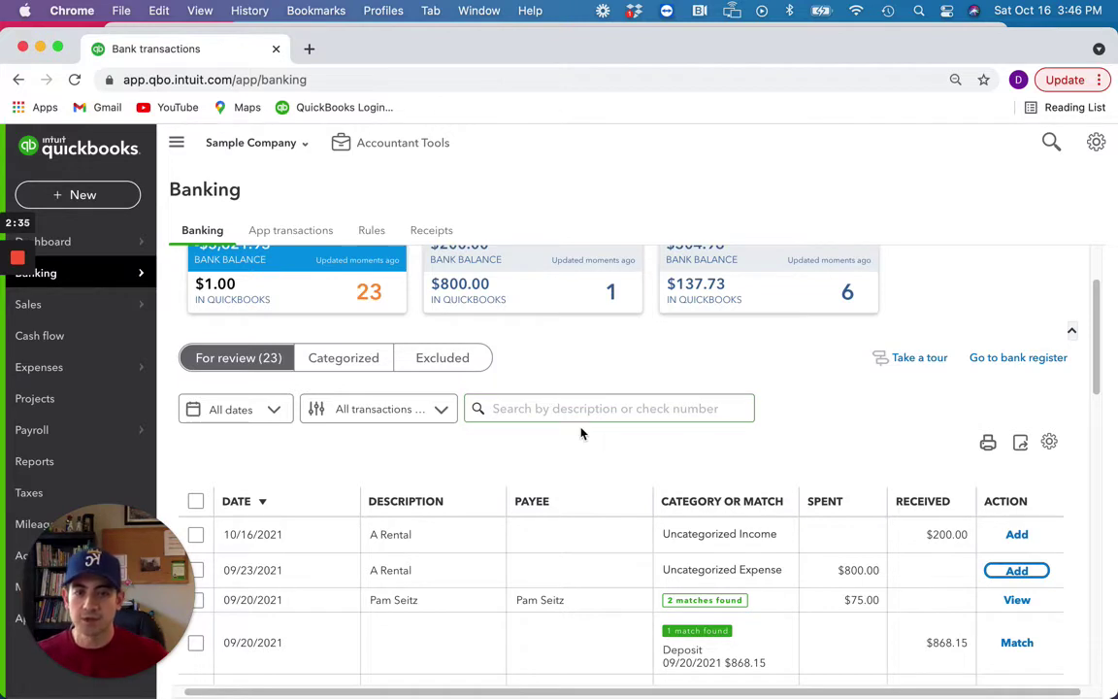
pyautogui.scroll(2, 292, 327)
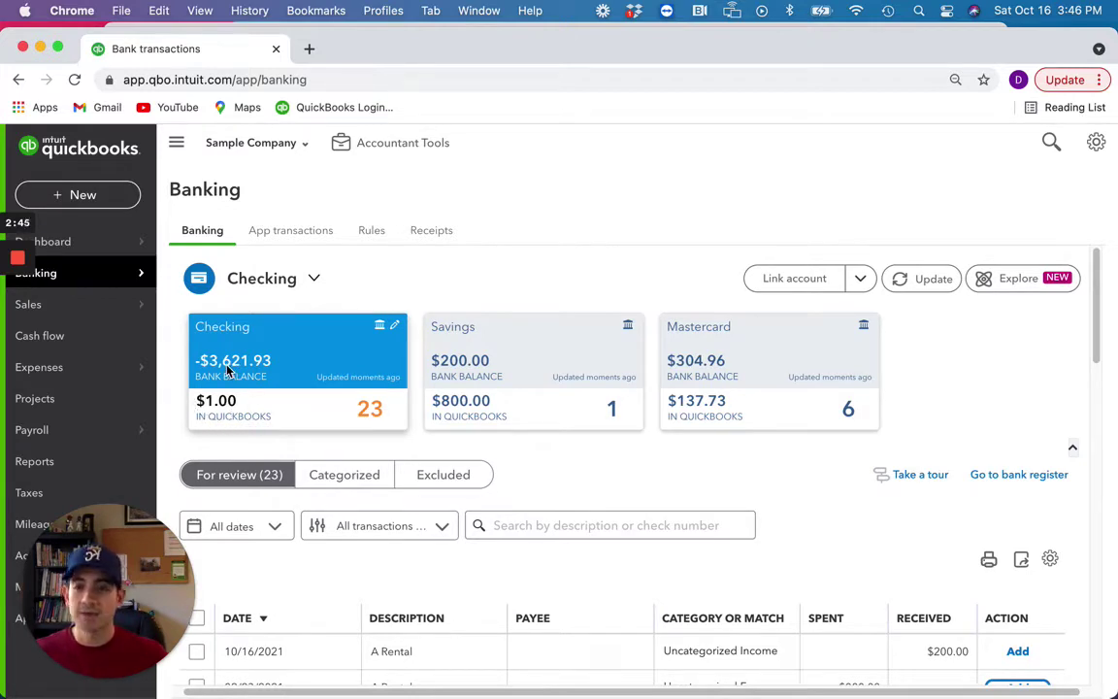
pyautogui.hscroll(1, 995, 486)
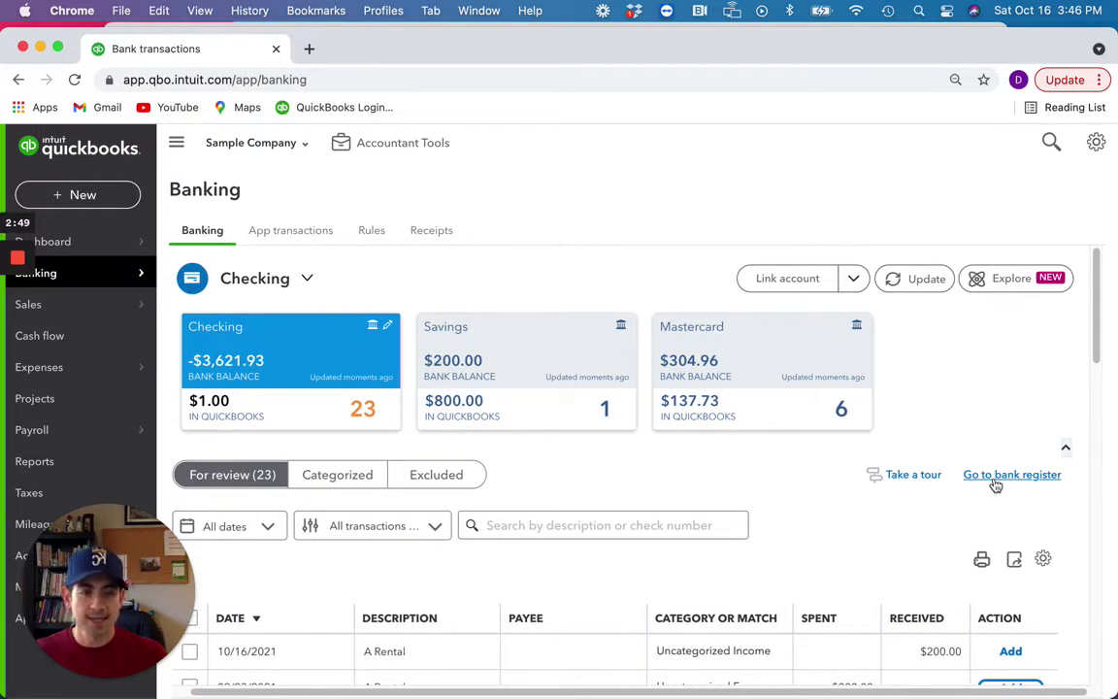
# - Open the Checking bank register, listing the $1,200.00 expense and a $1.00 ending balance
pyautogui.click(995, 482)
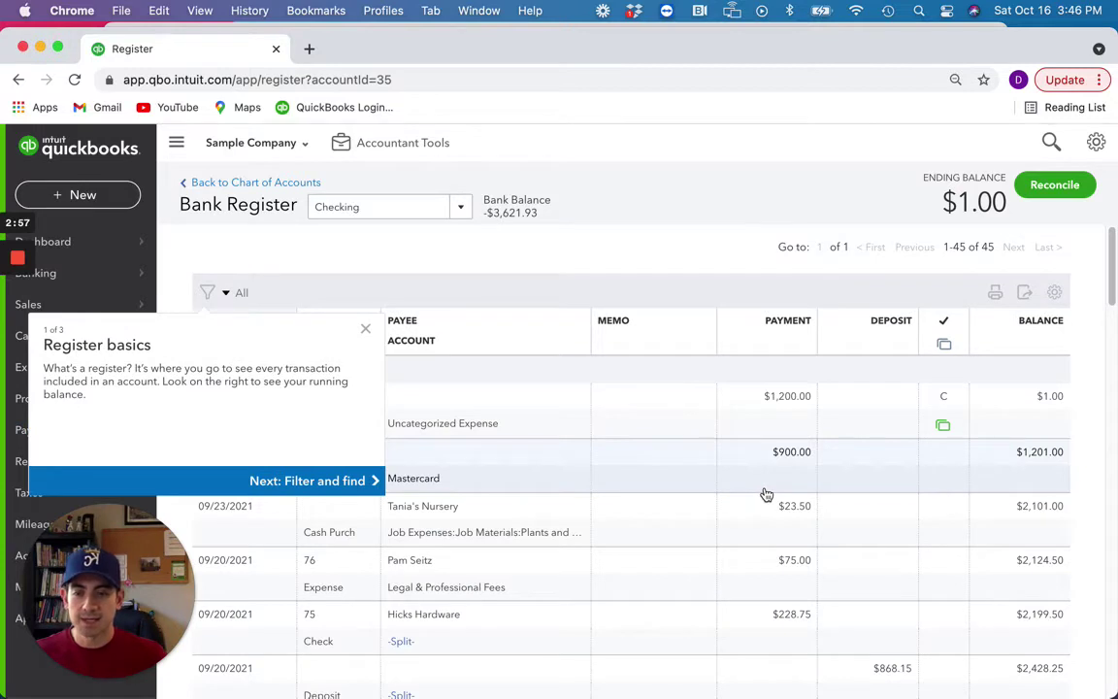
pyautogui.scroll(-2, 767, 495)
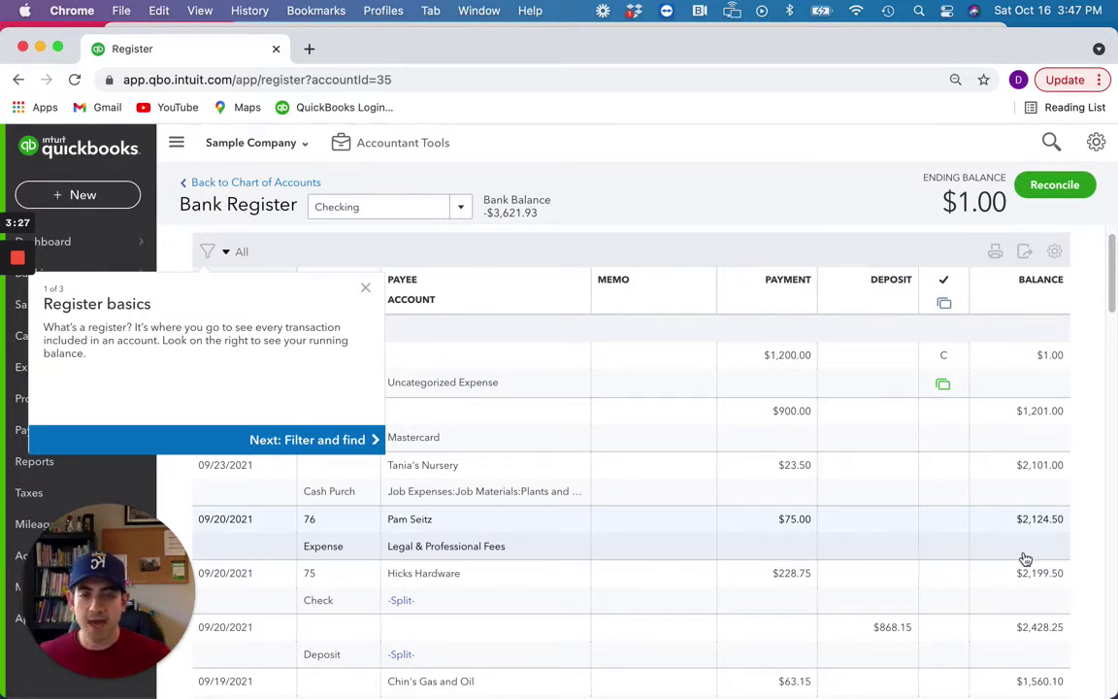
pyautogui.scroll(-6, 956, 529)
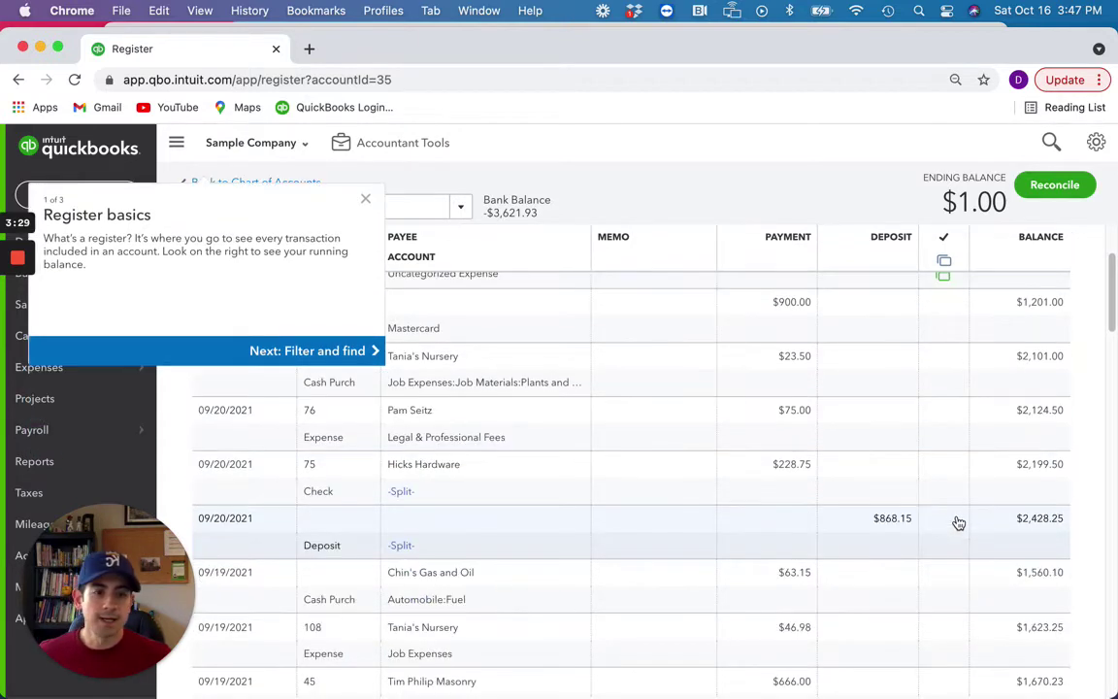
pyautogui.scroll(-12, 957, 522)
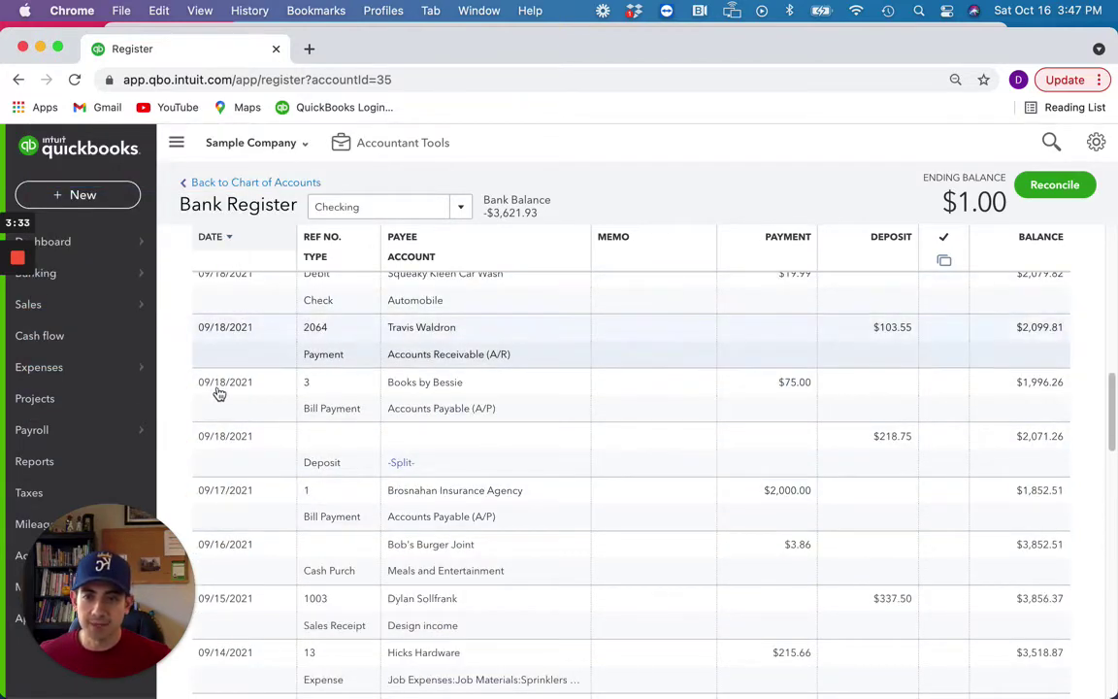
pyautogui.scroll(-20, 637, 554)
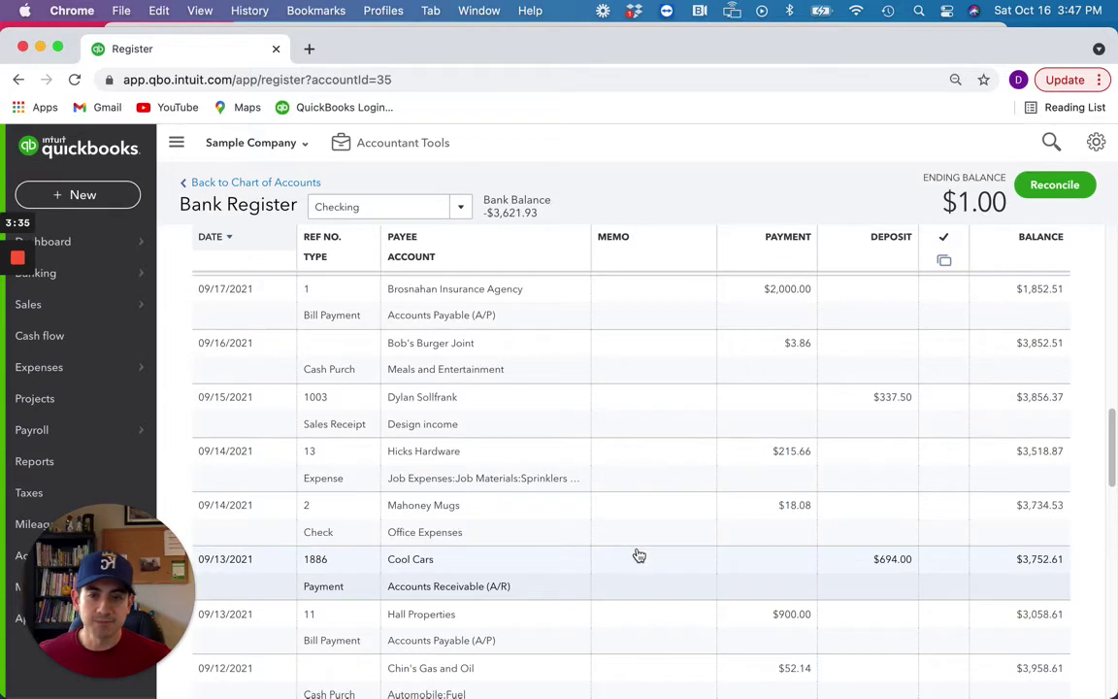
pyautogui.scroll(-4, 639, 555)
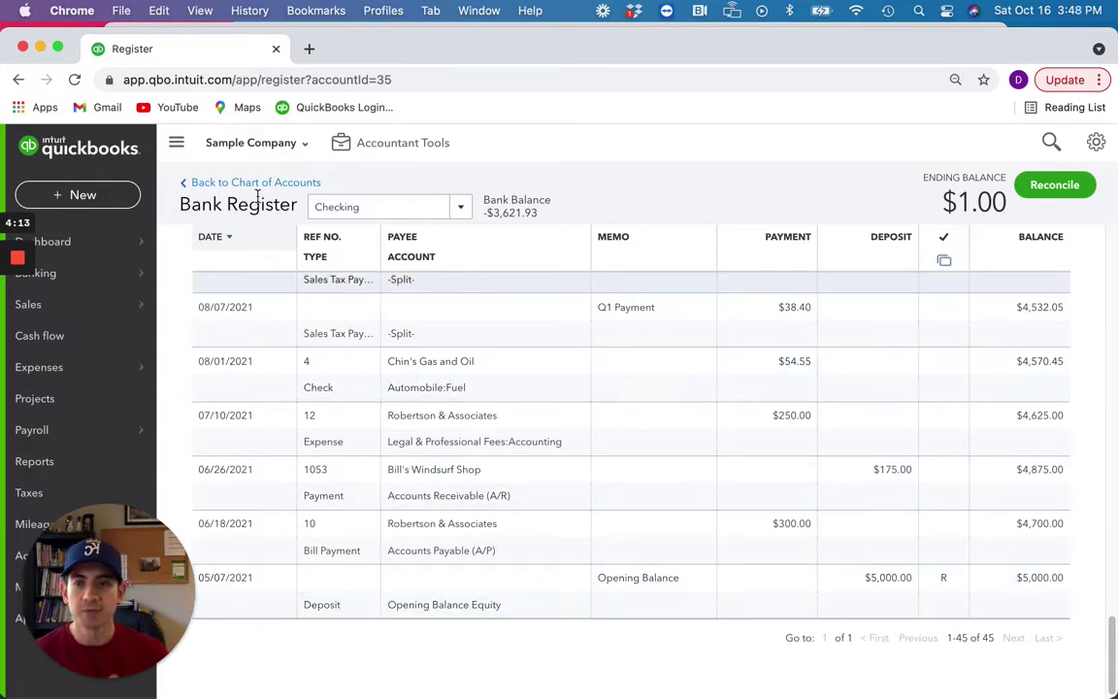
# - From the chart of accounts, begin a new Bank account, detail type Checking, named 'Business Checking'
pyautogui.click(257, 183)
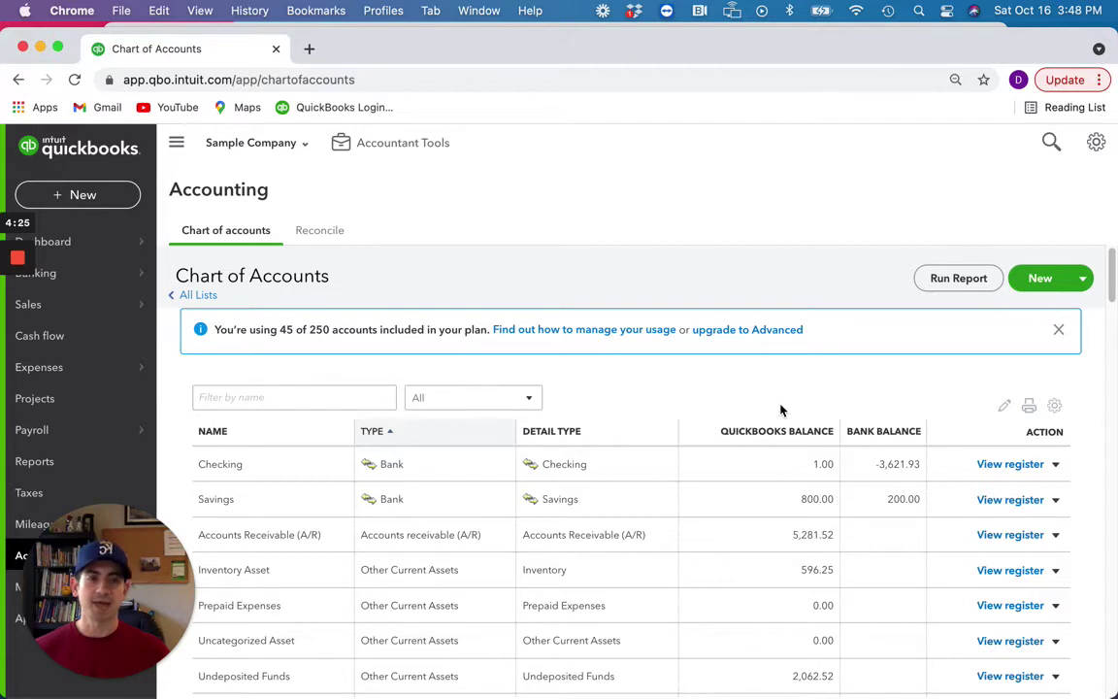
pyautogui.click(1040, 279)
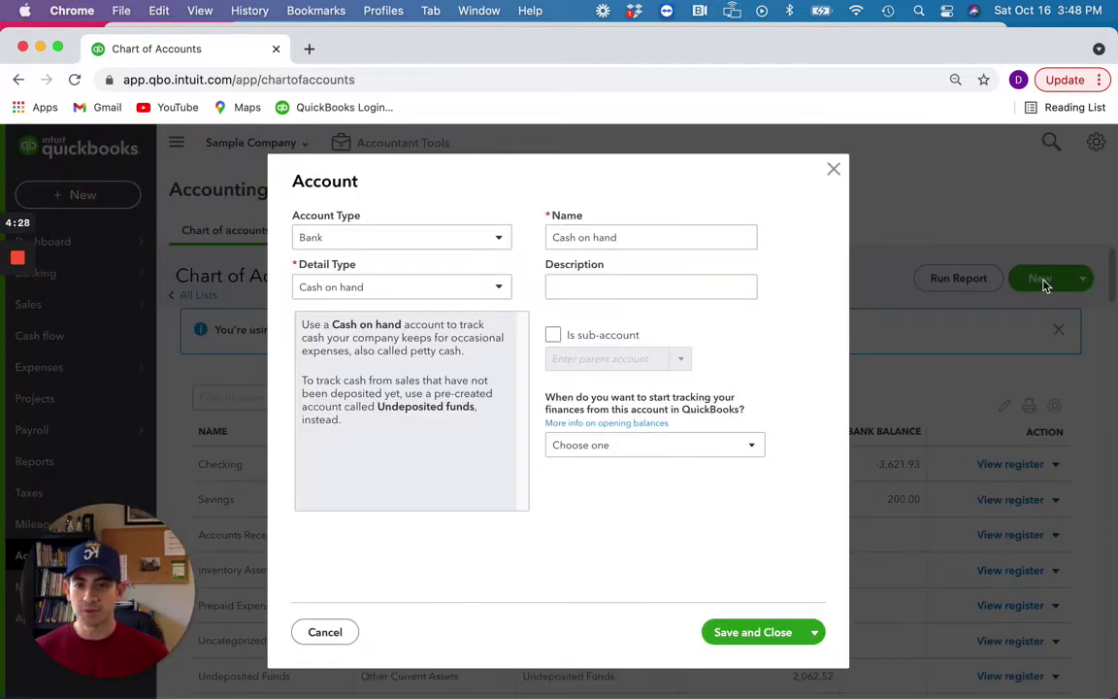
pyautogui.click(496, 241)
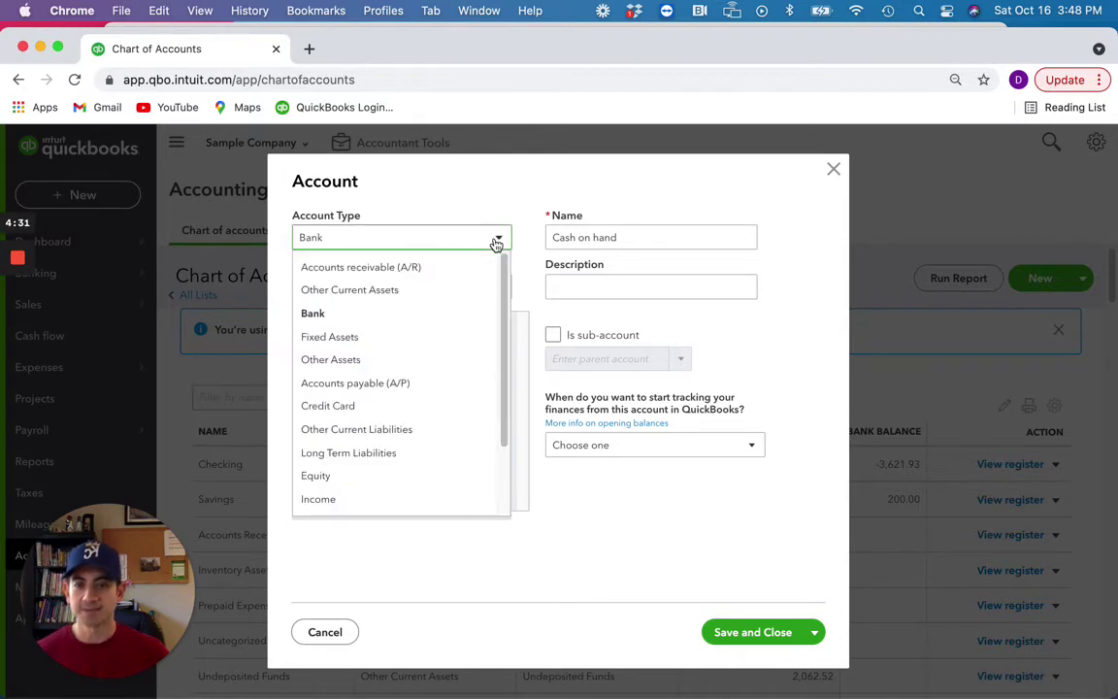
pyautogui.click(324, 312)
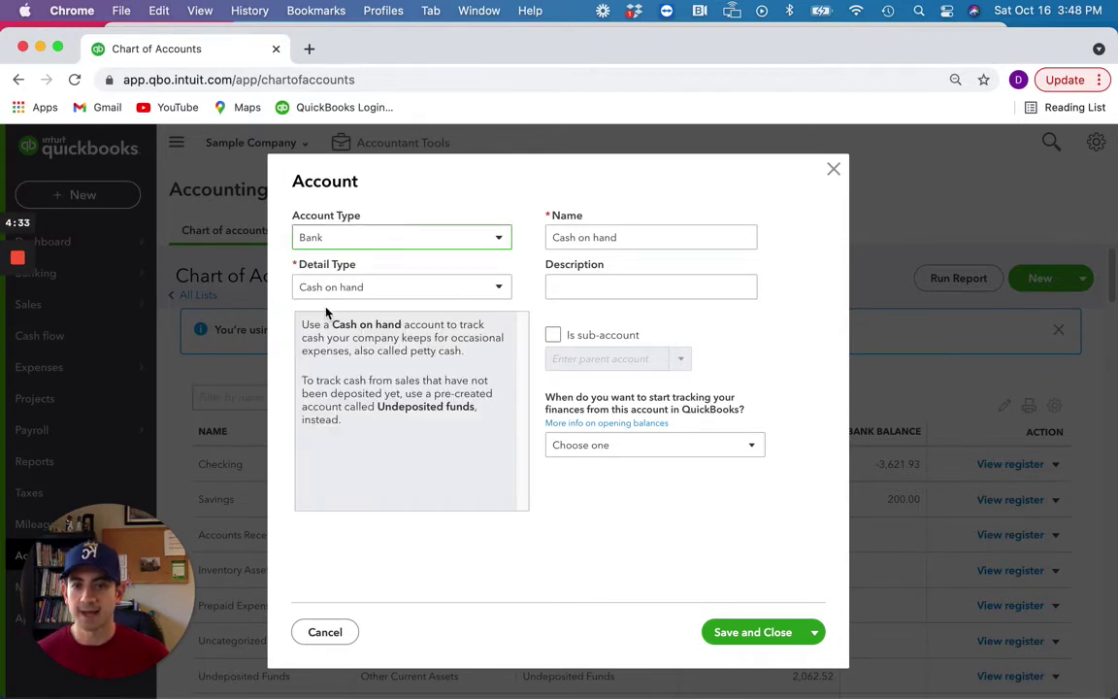
pyautogui.click(497, 290)
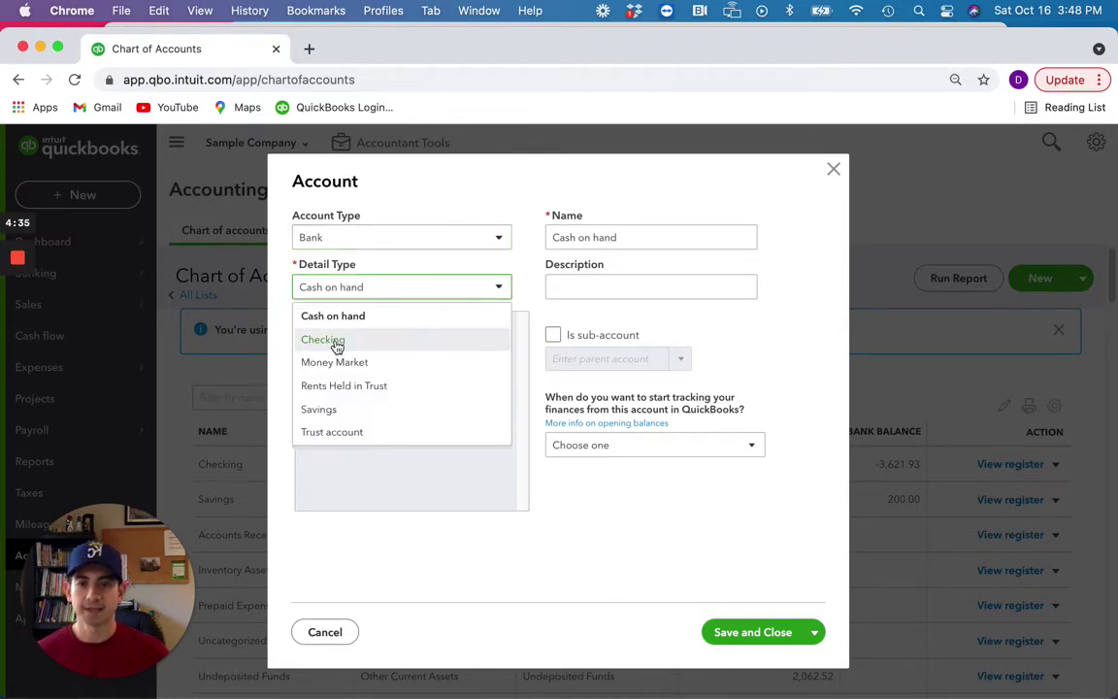
pyautogui.click(337, 339)
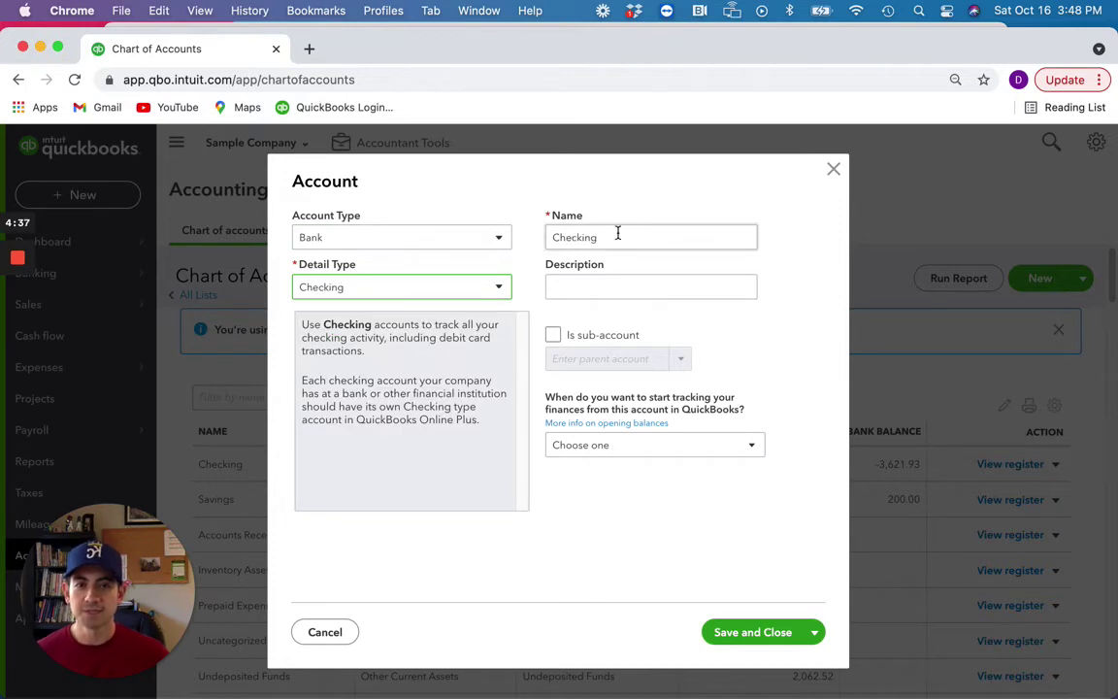
pyautogui.moveTo(553, 237); pyautogui.dragTo(644, 231)
pyautogui.press('Left')
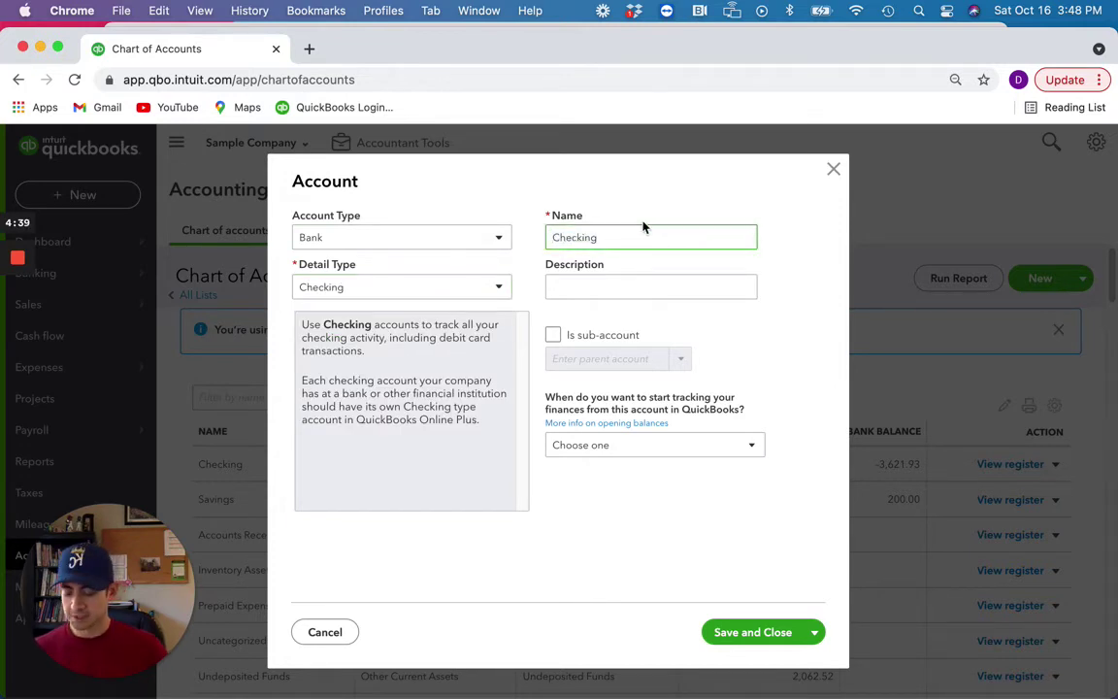
pyautogui.write('Business')
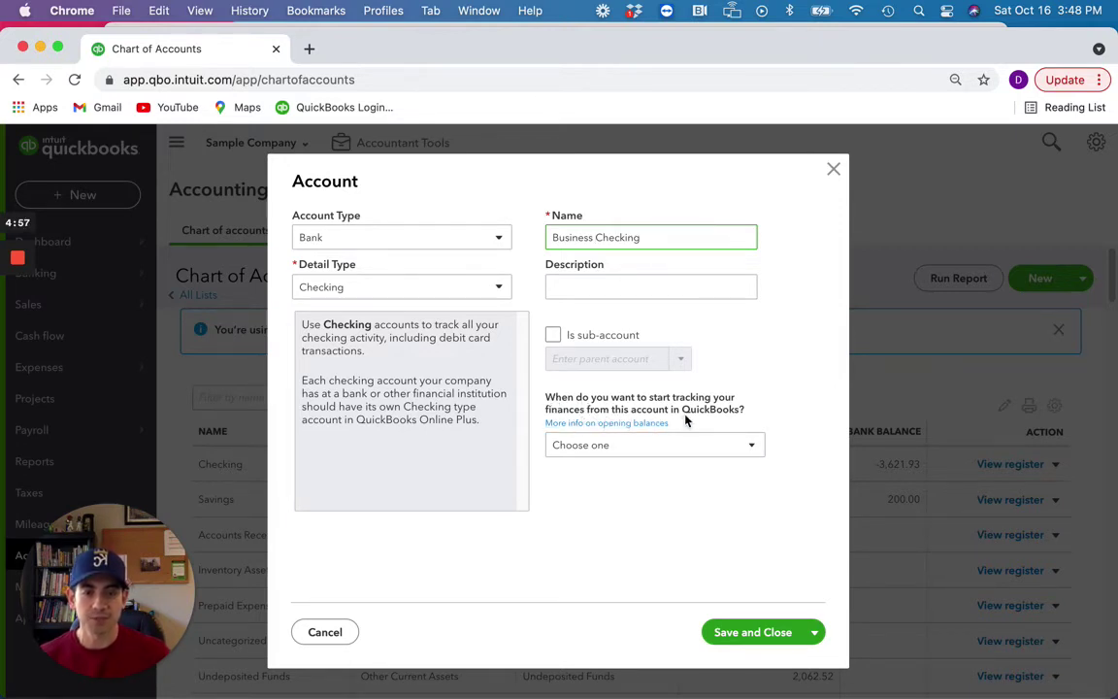
# - Set the account to start tracking from the beginning of this year, 01/01/2021
pyautogui.click(752, 447)
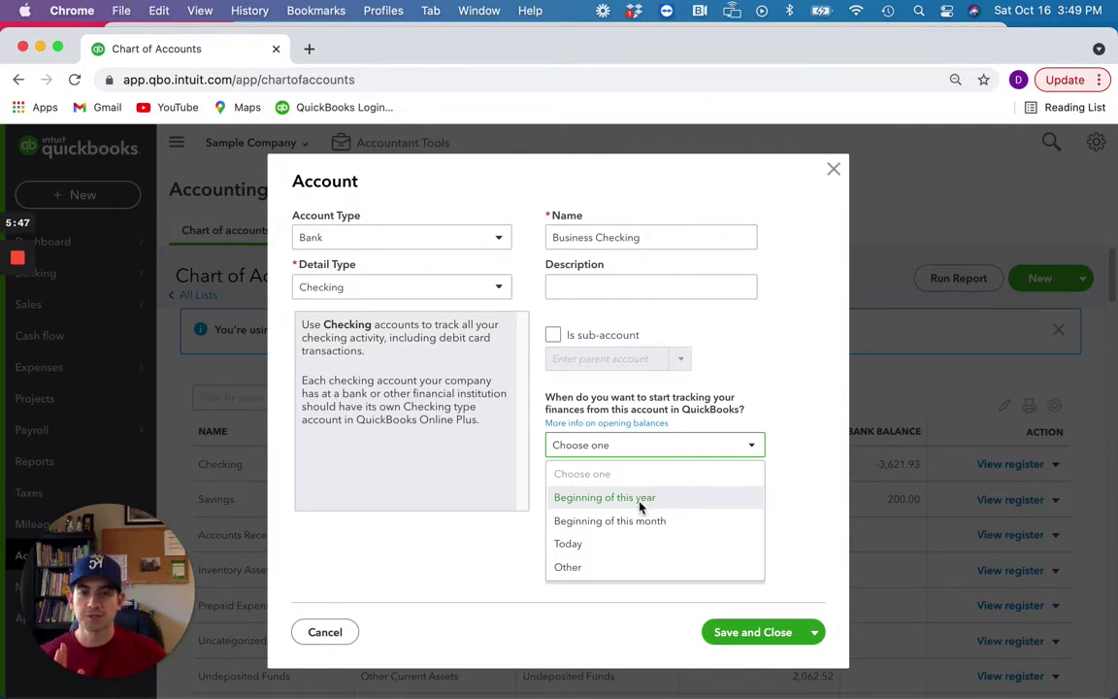
pyautogui.click(640, 506)
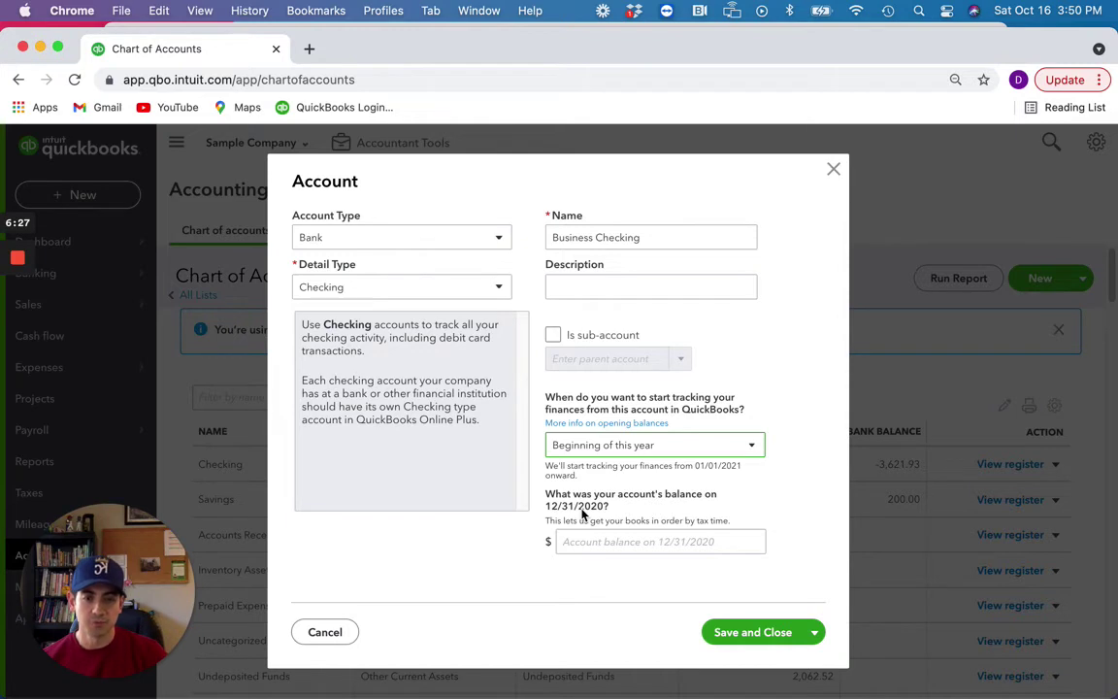
# - Enter a 12/31/2020 opening balance of 1.00
pyautogui.click(597, 540)
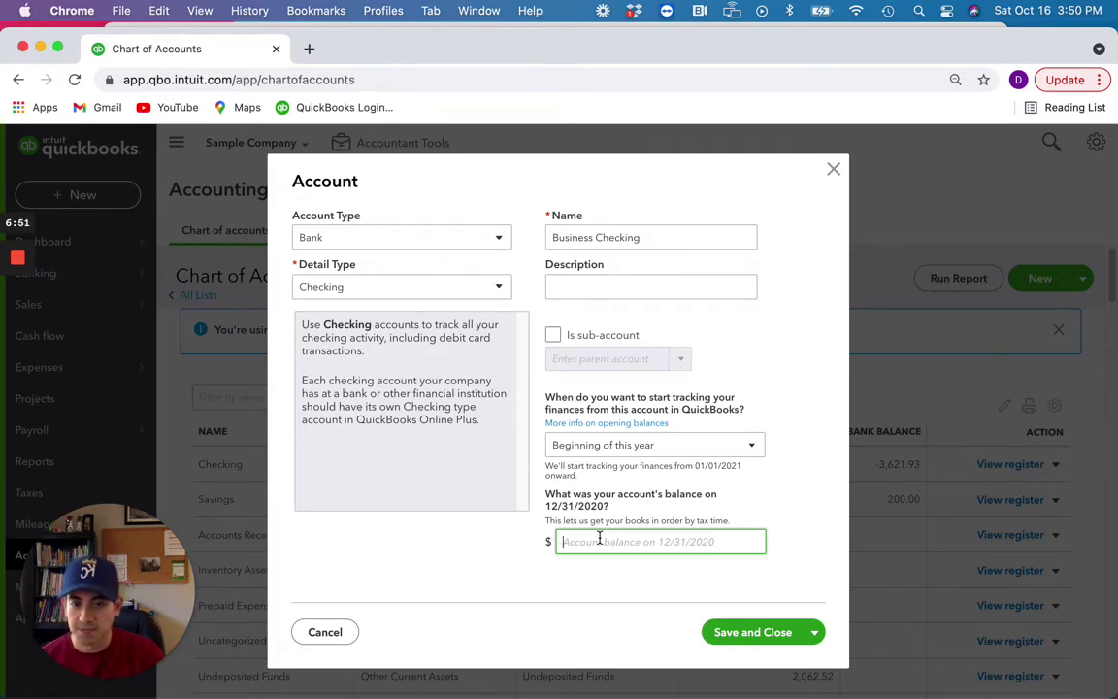
pyautogui.write('1.00')
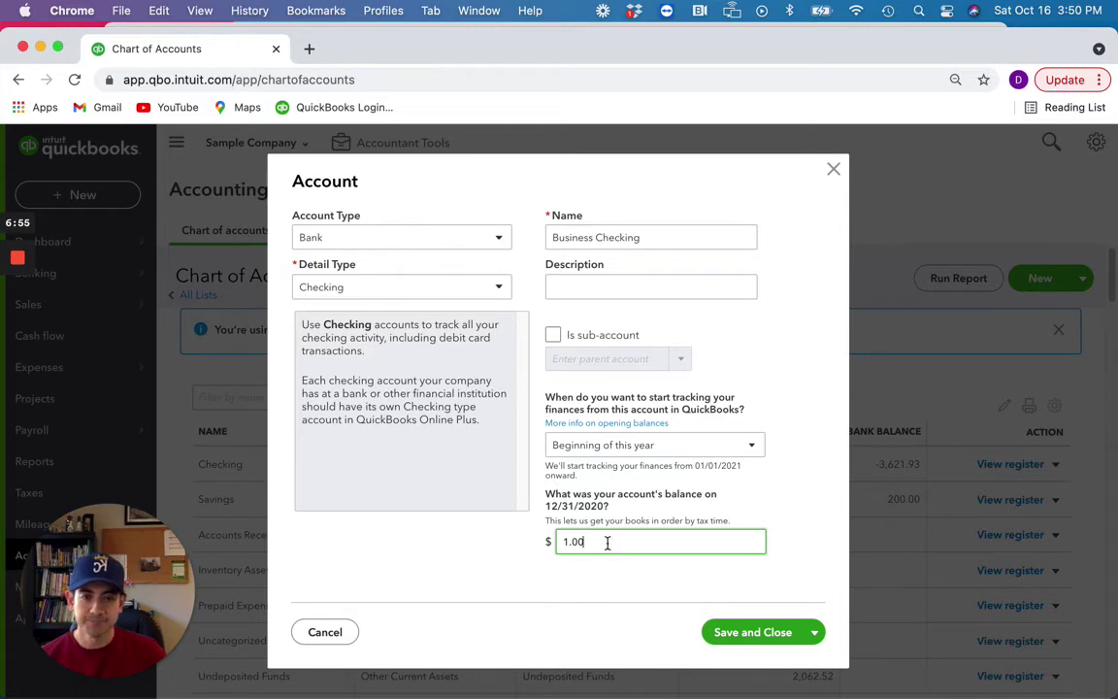
# - Save Business Checking and open its register showing the $1.00 Opening Balance deposit
pyautogui.click(741, 632)
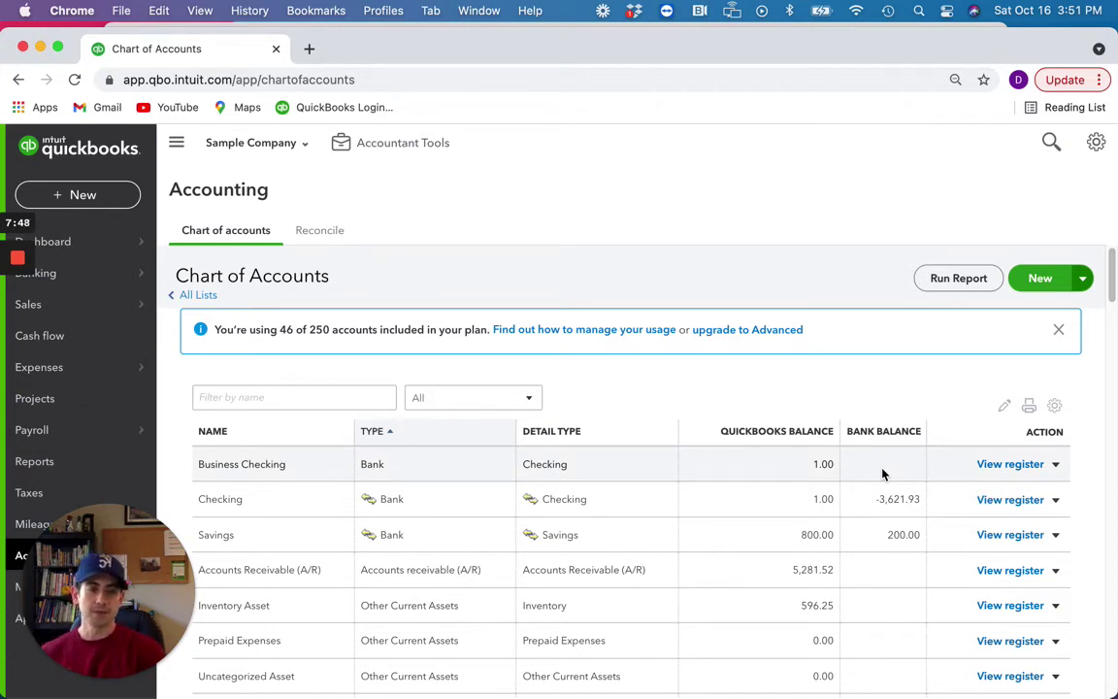
pyautogui.click(995, 466)
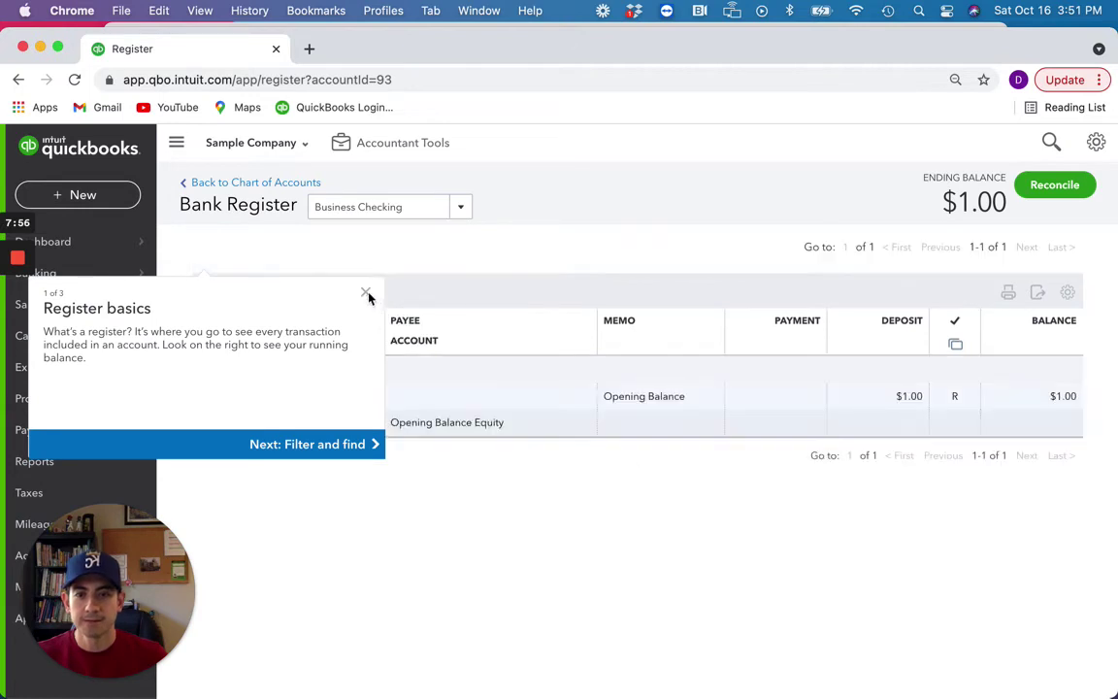
# - Change the Opening Balance deposit to 500.00 and save, confirming the reconciled-transaction warning
pyautogui.click(366, 328)
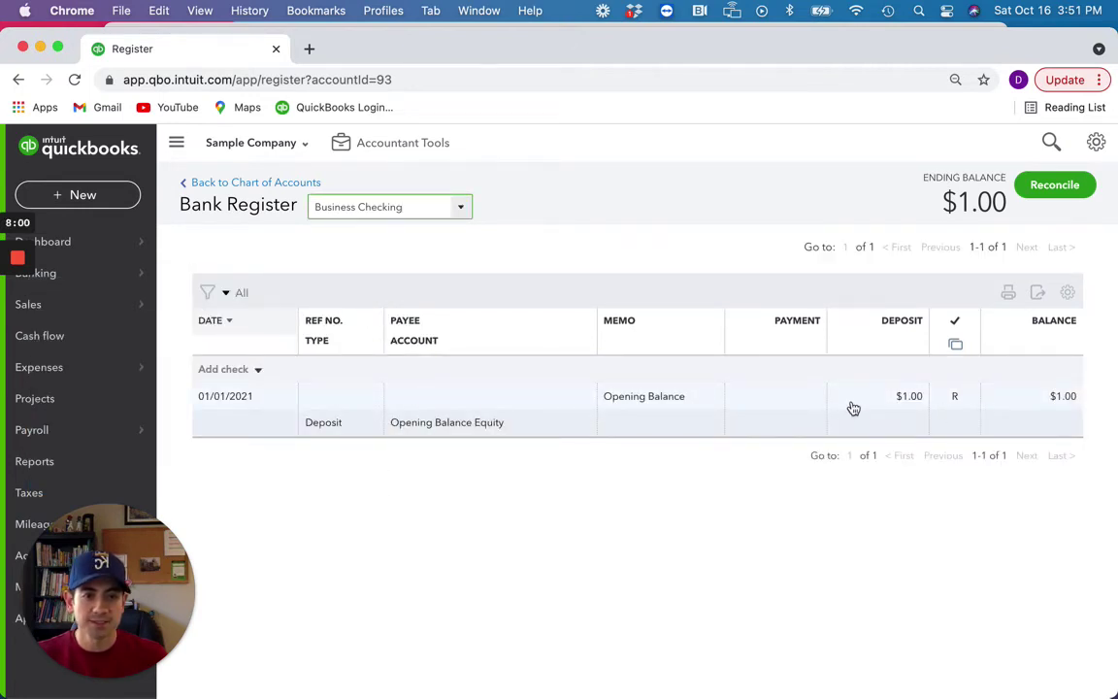
pyautogui.click(903, 410)
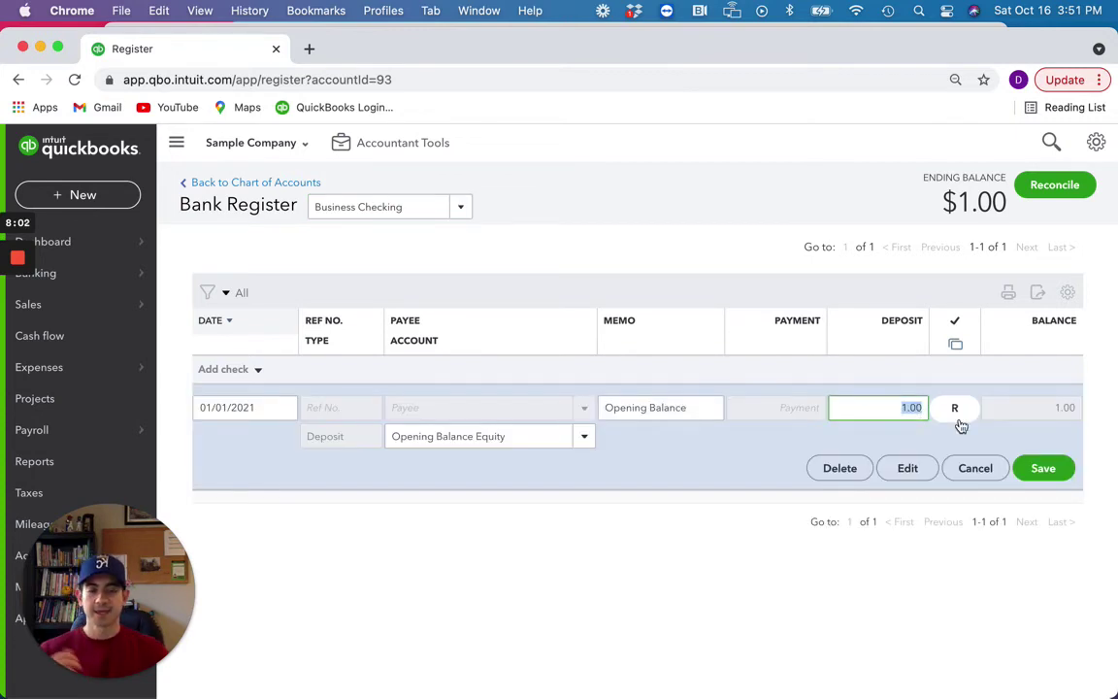
pyautogui.write('500')
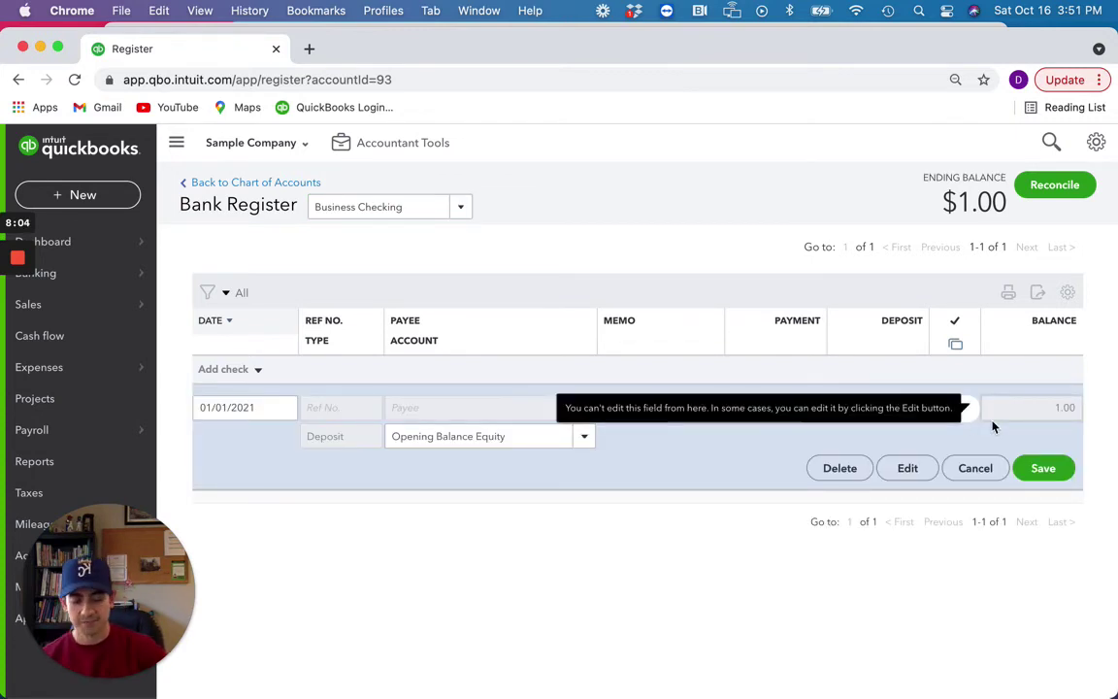
pyautogui.write('.00')
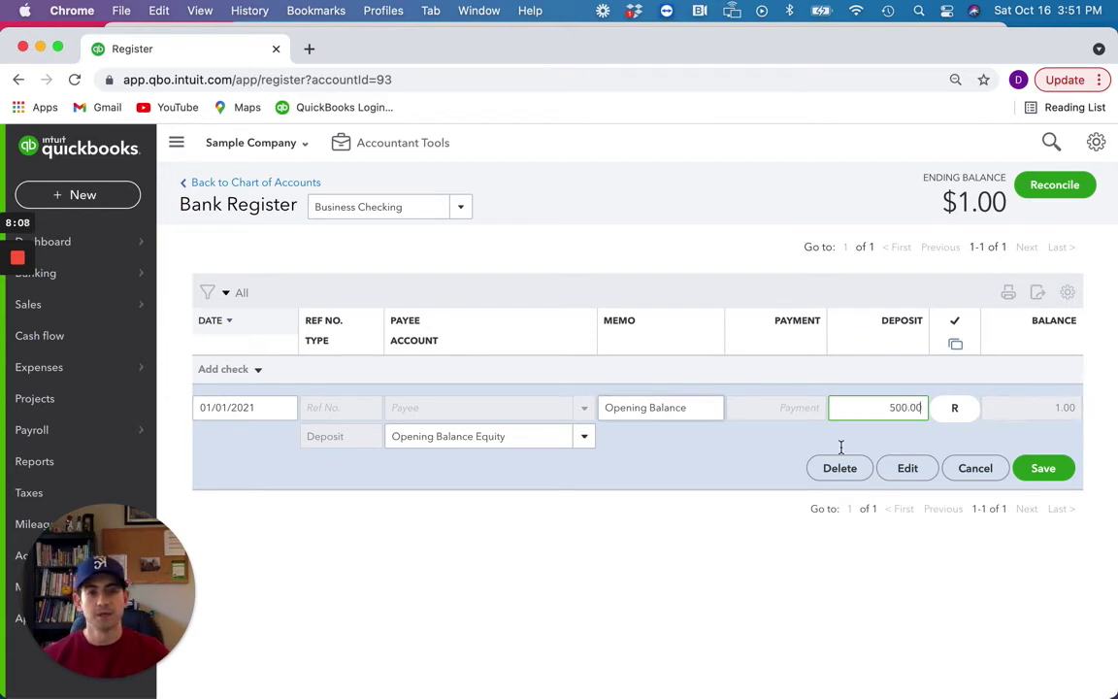
pyautogui.click(1035, 473)
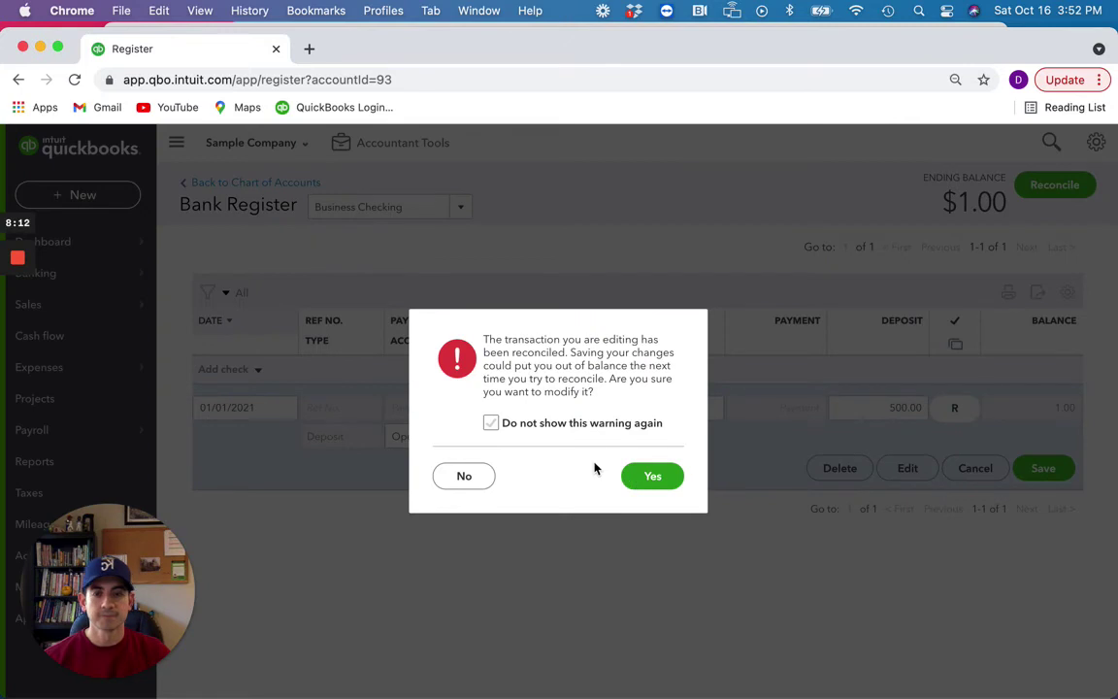
pyautogui.click(648, 486)
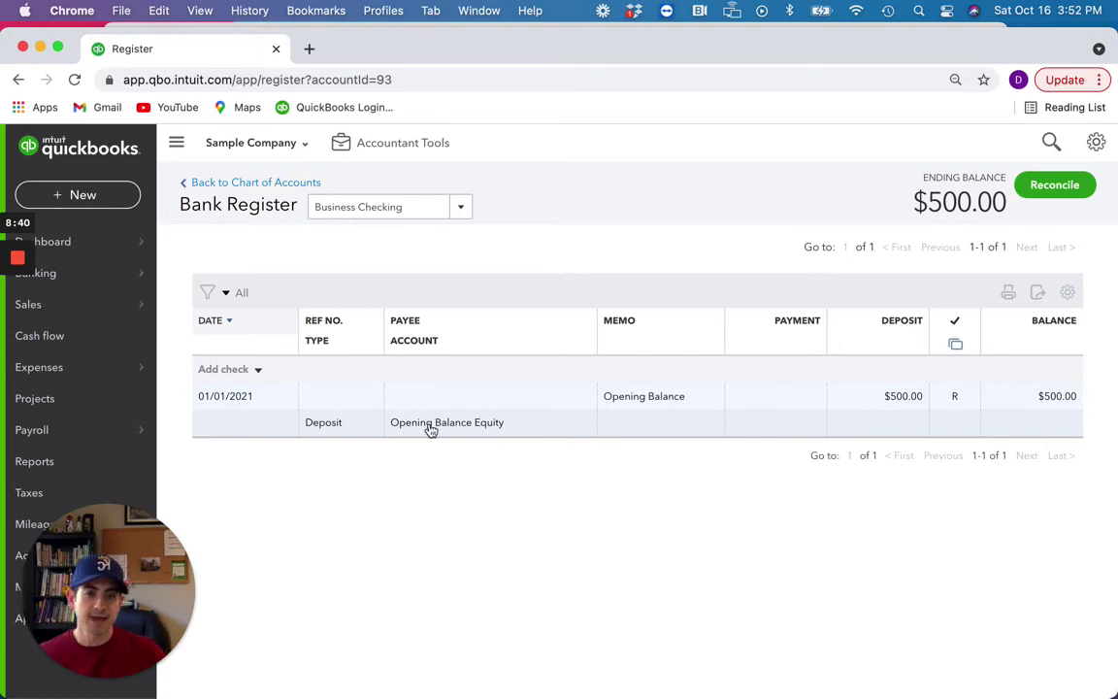
# - Reopen the 01/01/2021 $500.00 Opening Balance deposit in the Business Checking register
pyautogui.click(878, 406)
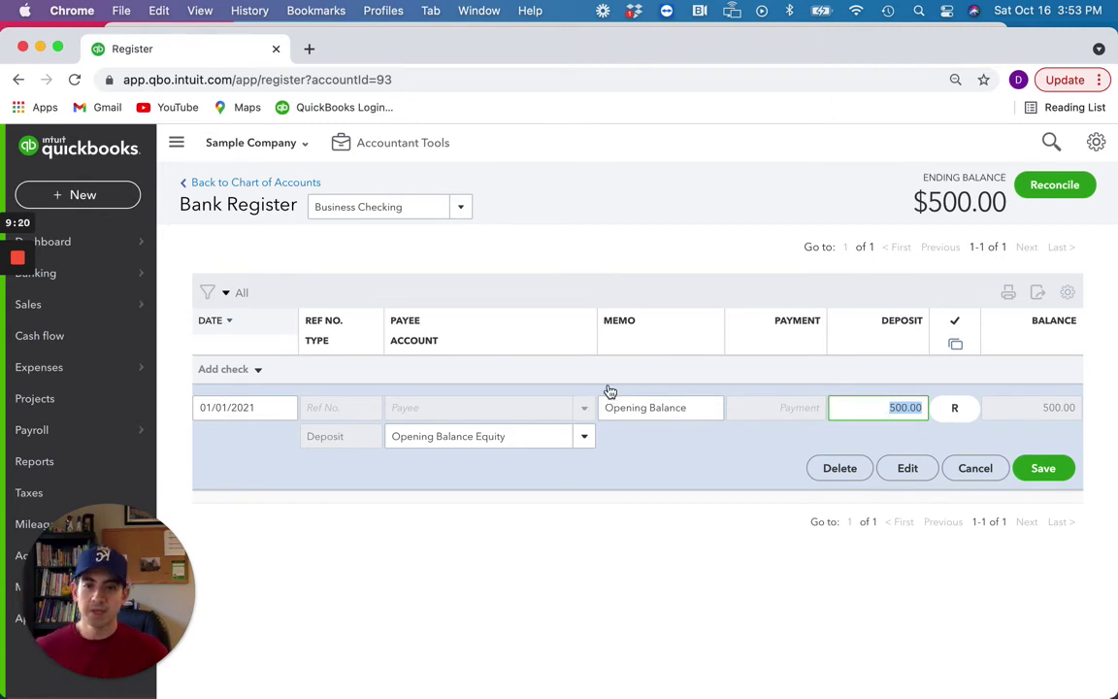
# - Start reconciling Business Checking from its register
pyautogui.scroll(-1, 448, 388)
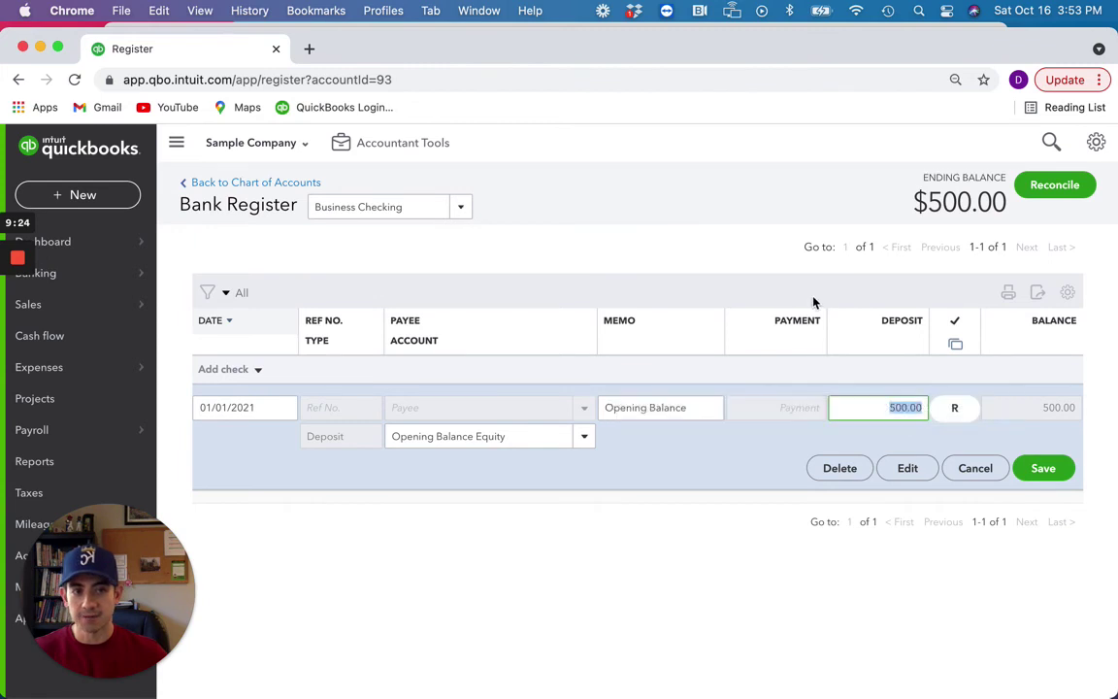
pyautogui.click(1060, 198)
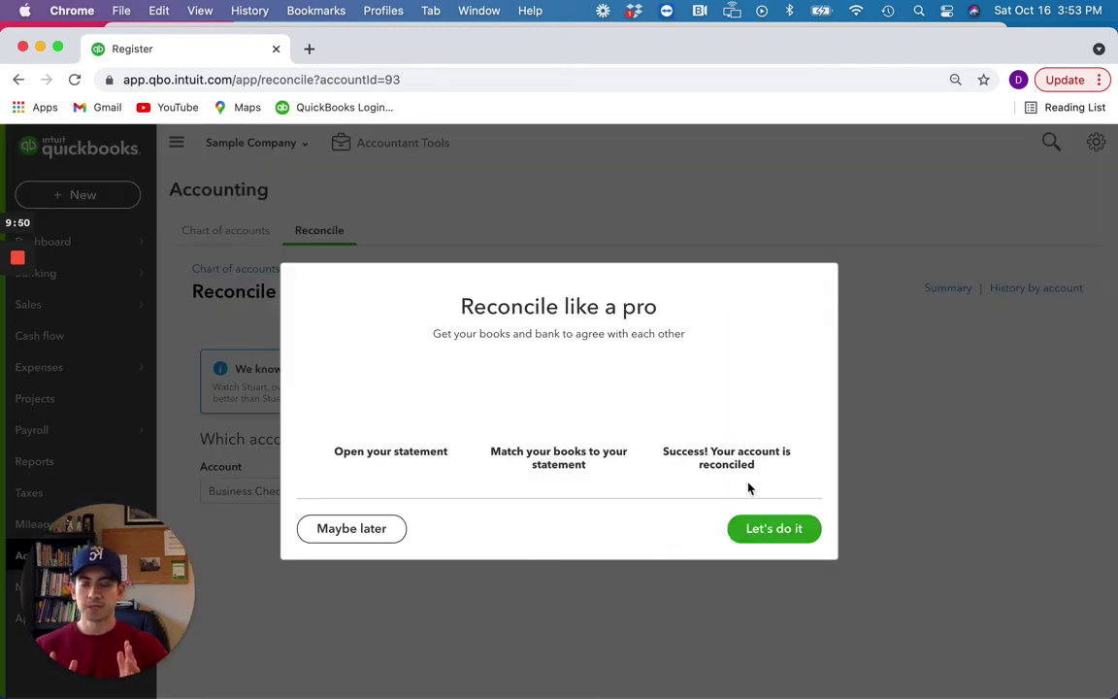
# - Dismiss the 'Reconcile like a pro' intro to reach the form with a 500.00 beginning balance
pyautogui.click(759, 536)
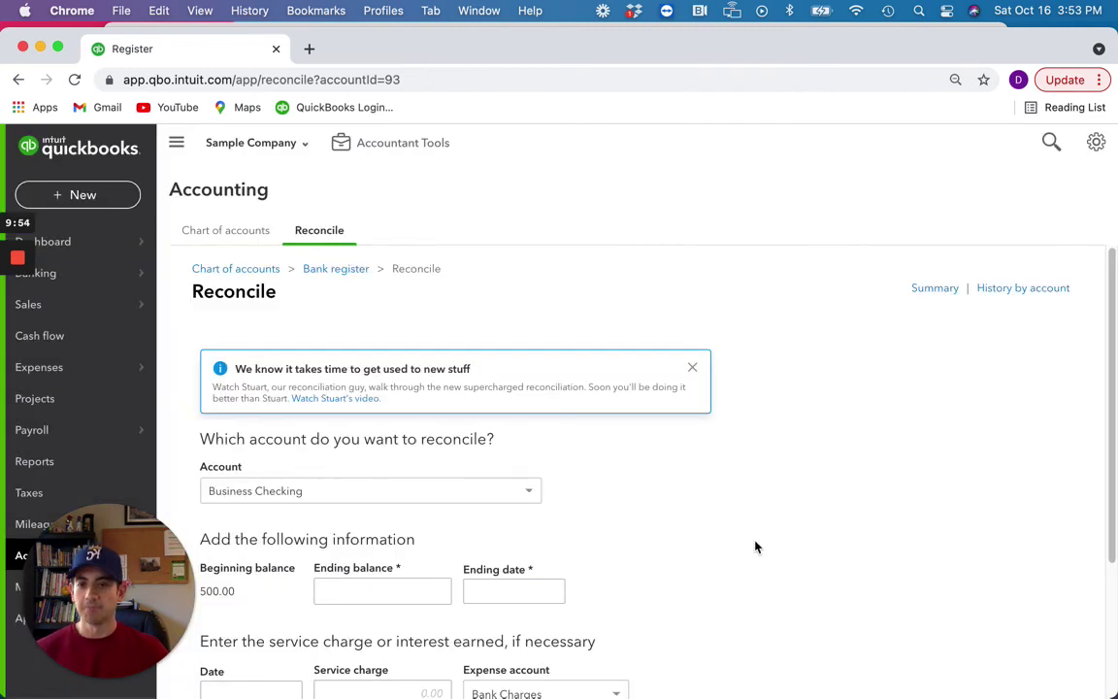
pyautogui.scroll(-2, 758, 548)
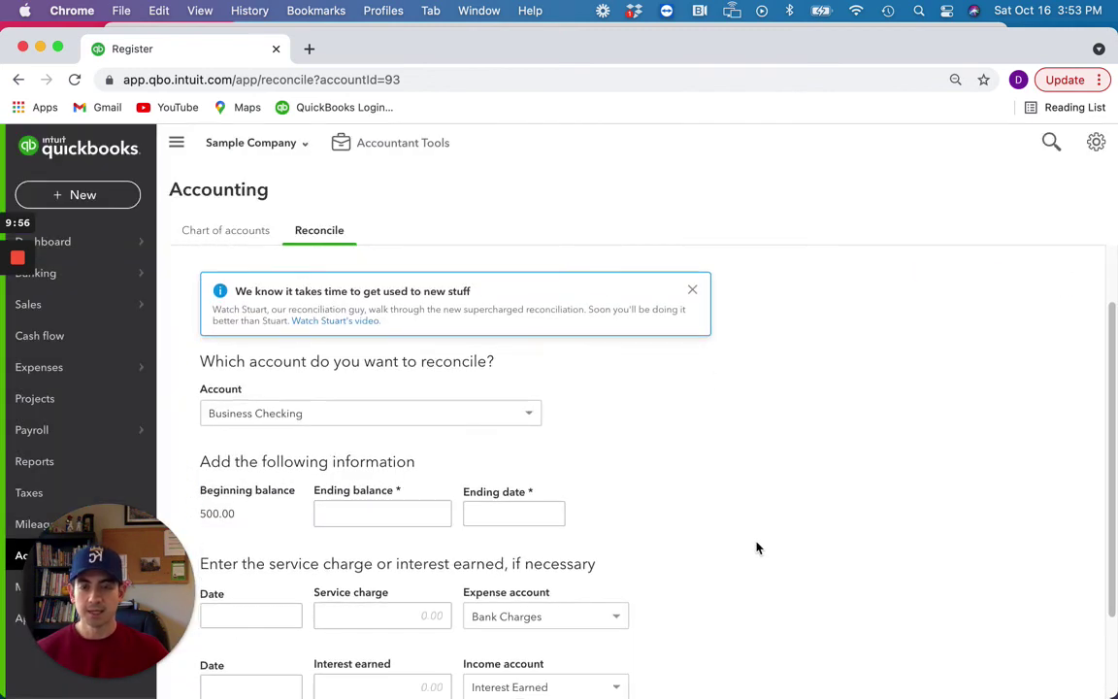